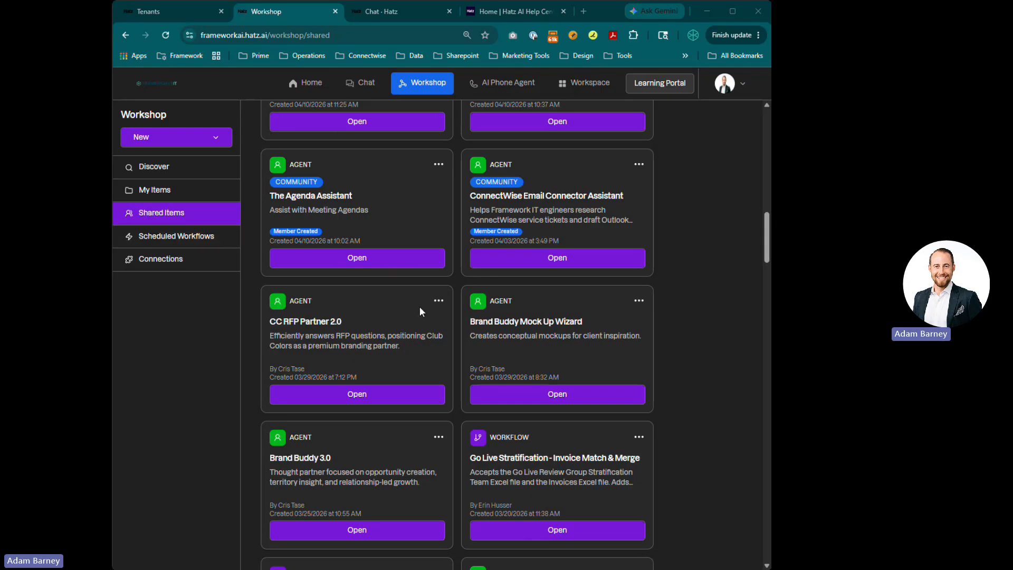
Duplicate The Agenda Assistant agent from the shared items list
scroll(419, 306, up, 10)
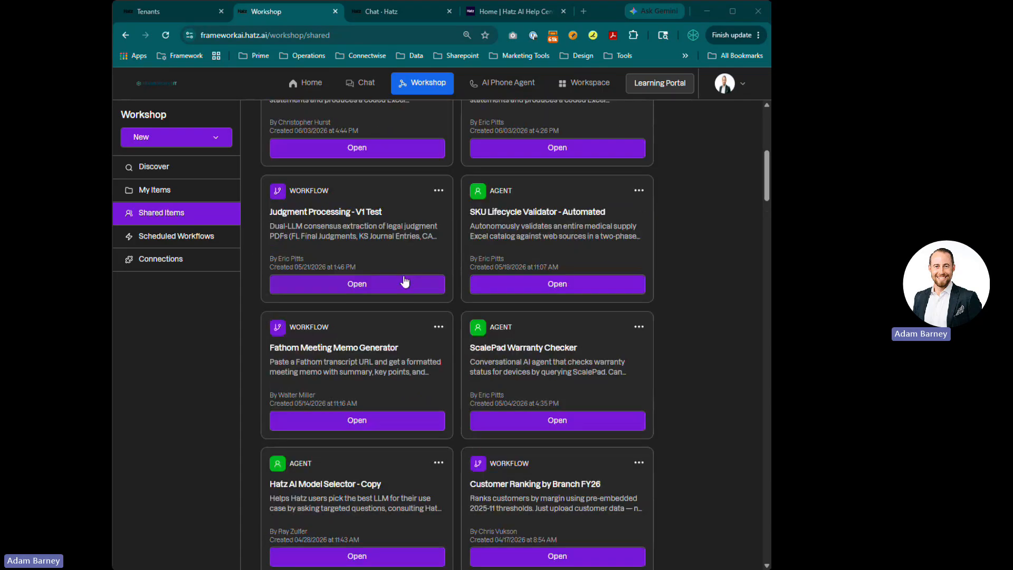
scroll(312, 177, up, 3)
scroll(362, 280, down, 8)
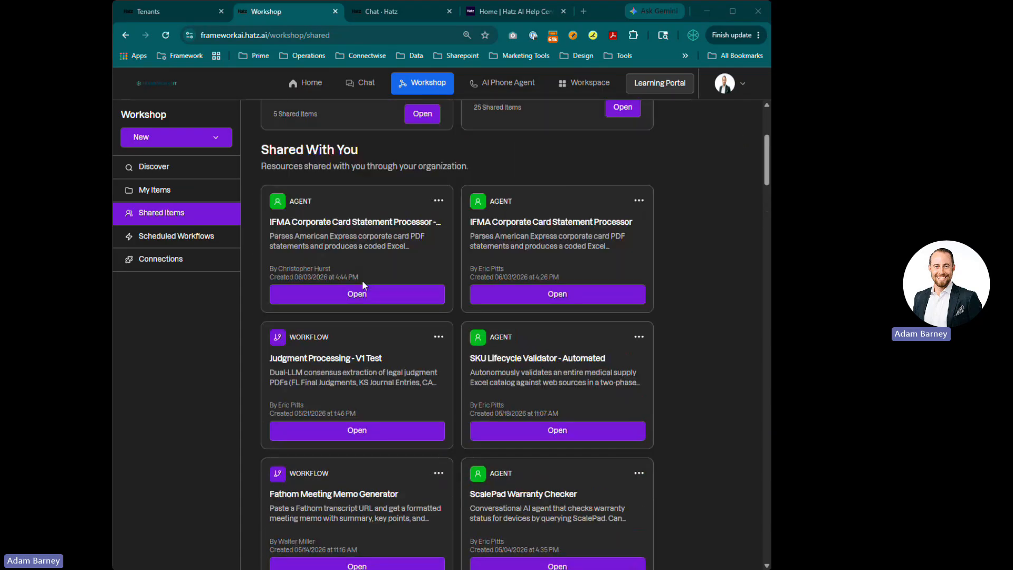
scroll(362, 280, down, 8)
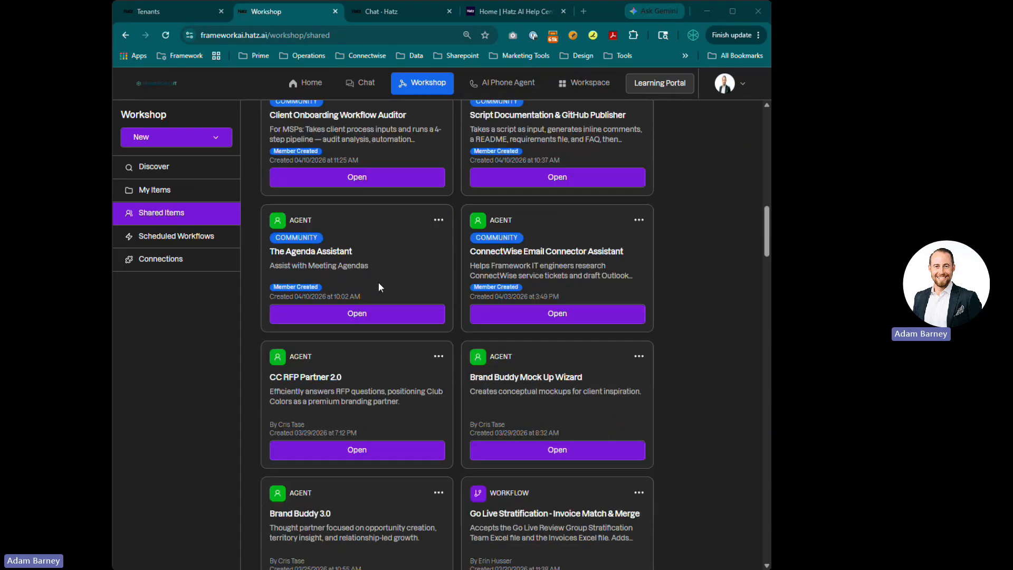
click(439, 221)
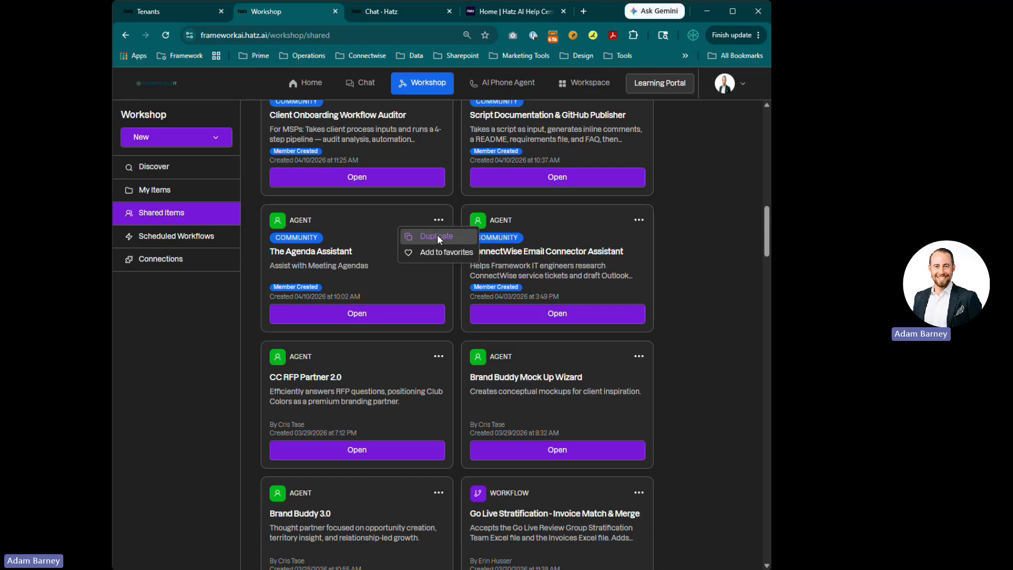
click(437, 236)
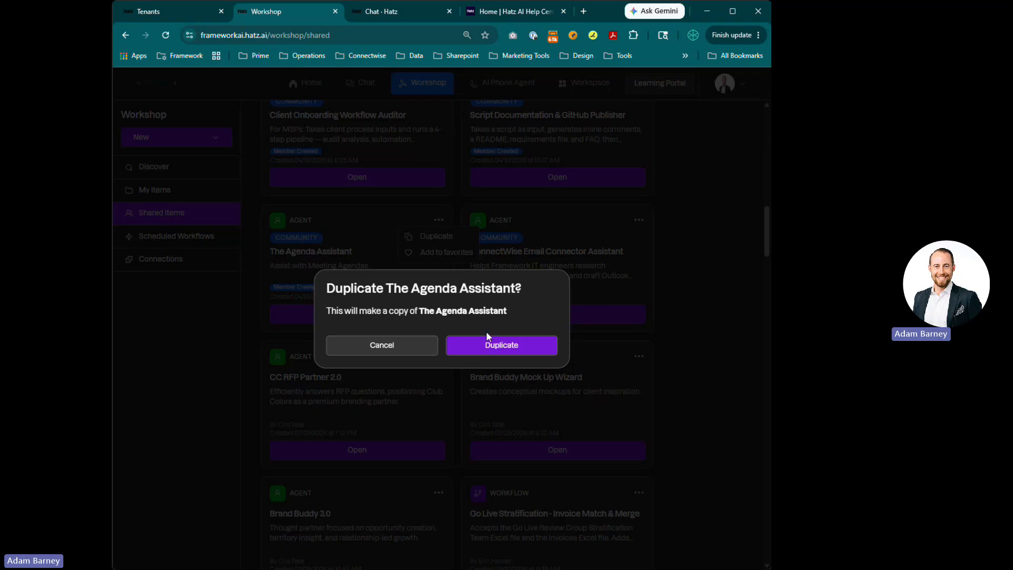
click(475, 348)
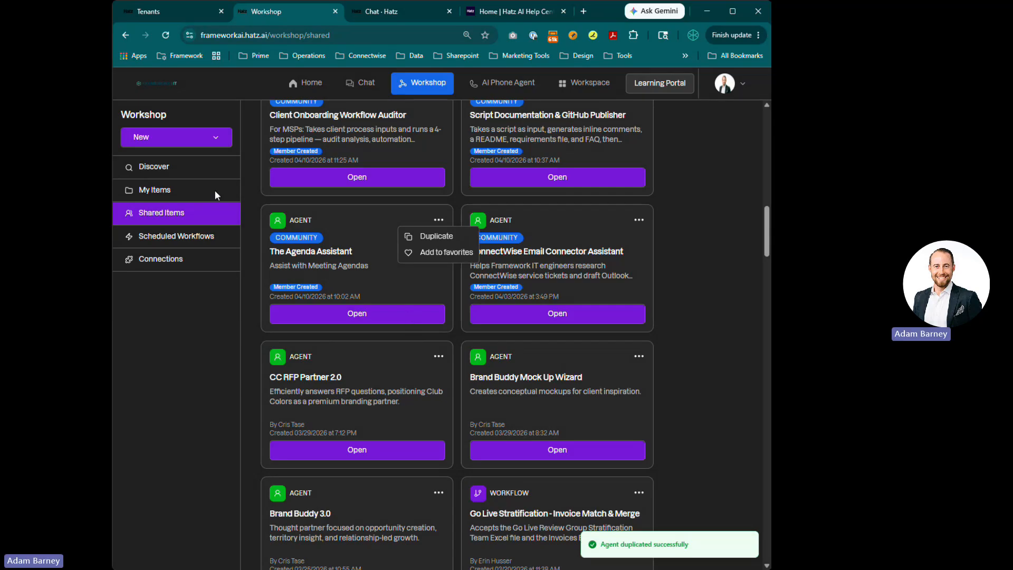
Open My Items to find The Agenda Assistant - Copy
click(166, 192)
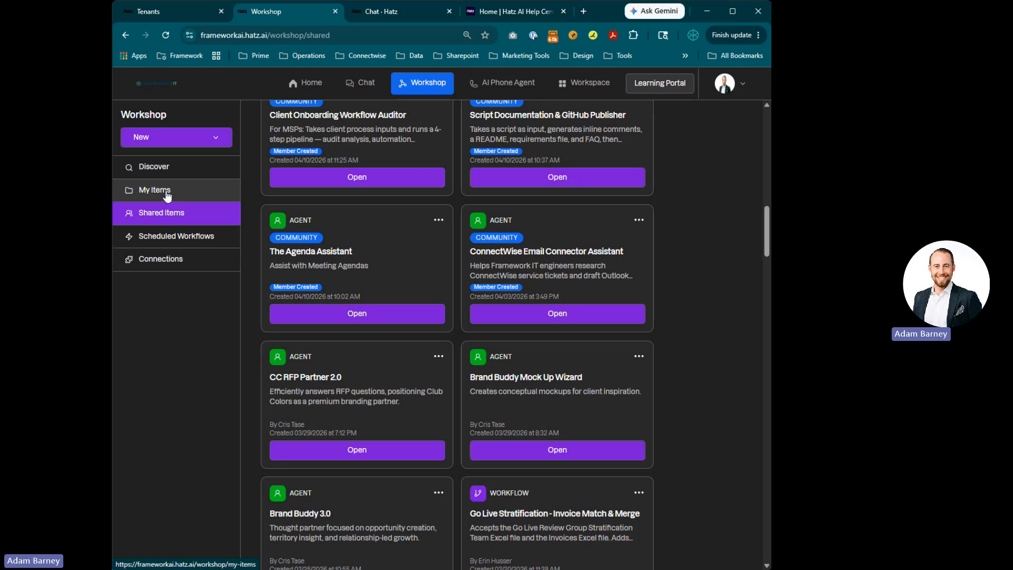
click(167, 193)
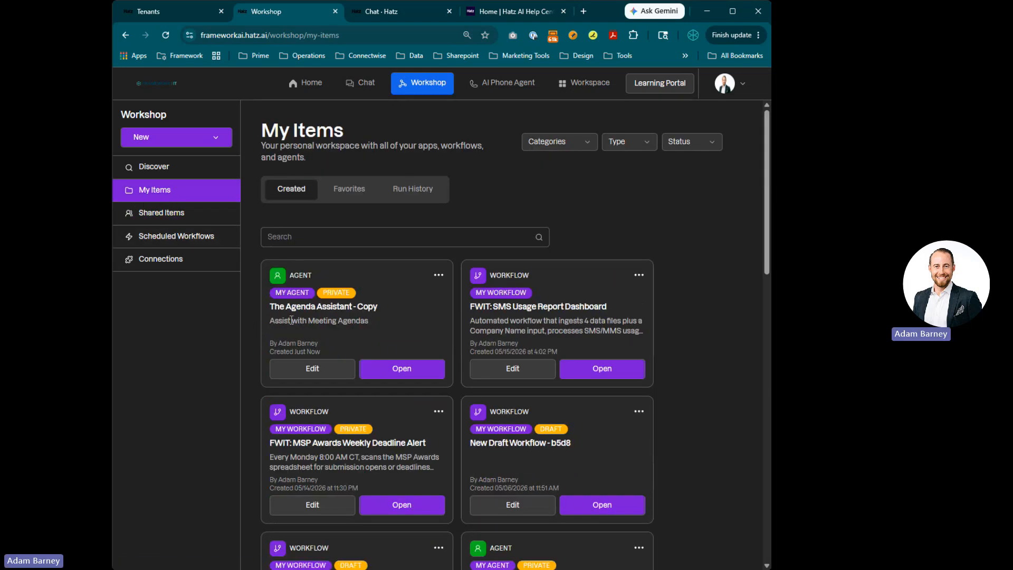
drag(271, 307, 379, 307)
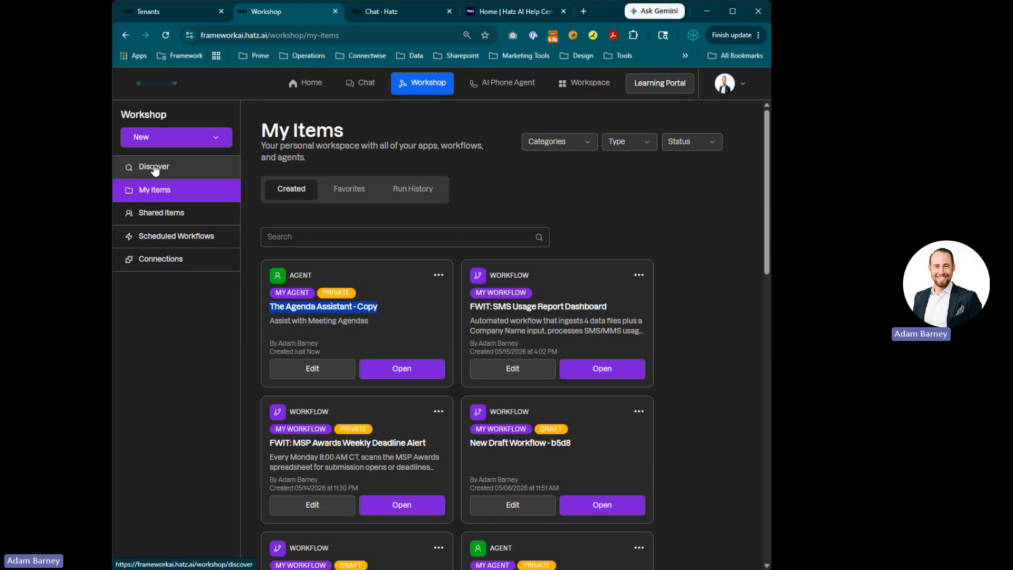
Save the Use Case Generator agent from Discover's Most Popular templates to My Items and go to My Items
click(155, 169)
scroll(310, 311, down, 1)
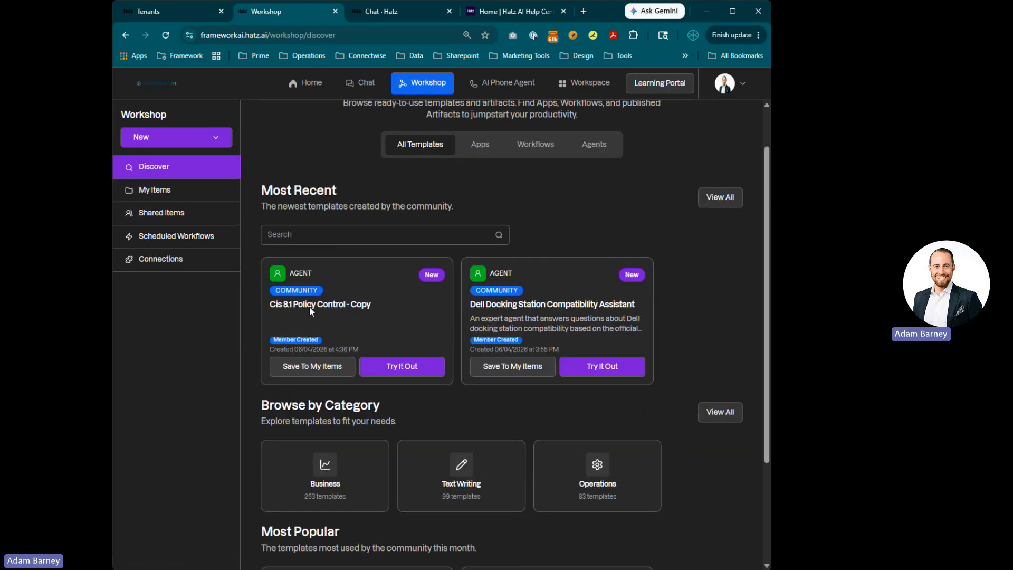
scroll(310, 312, down, 3)
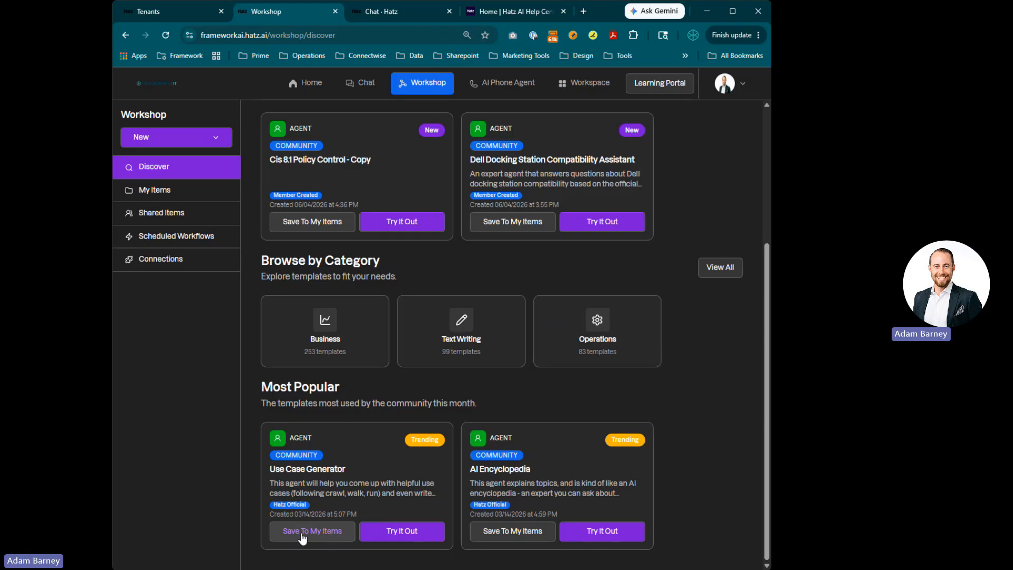
click(302, 536)
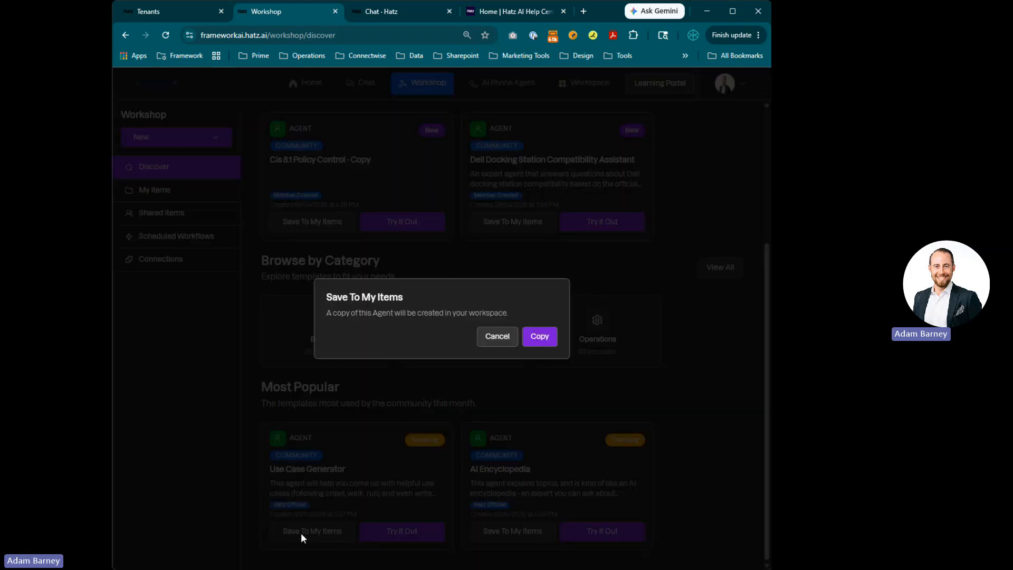
click(539, 337)
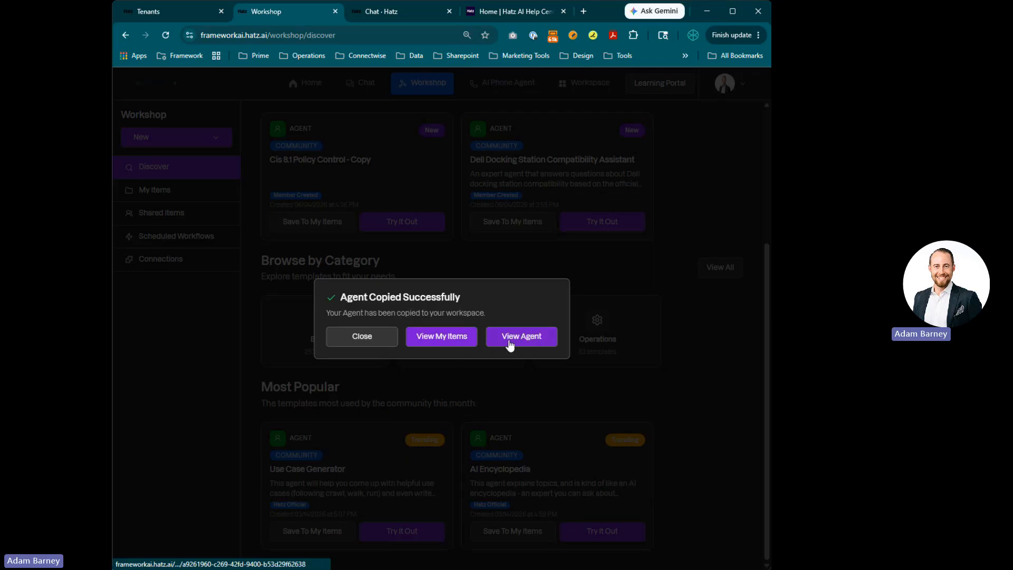
click(428, 339)
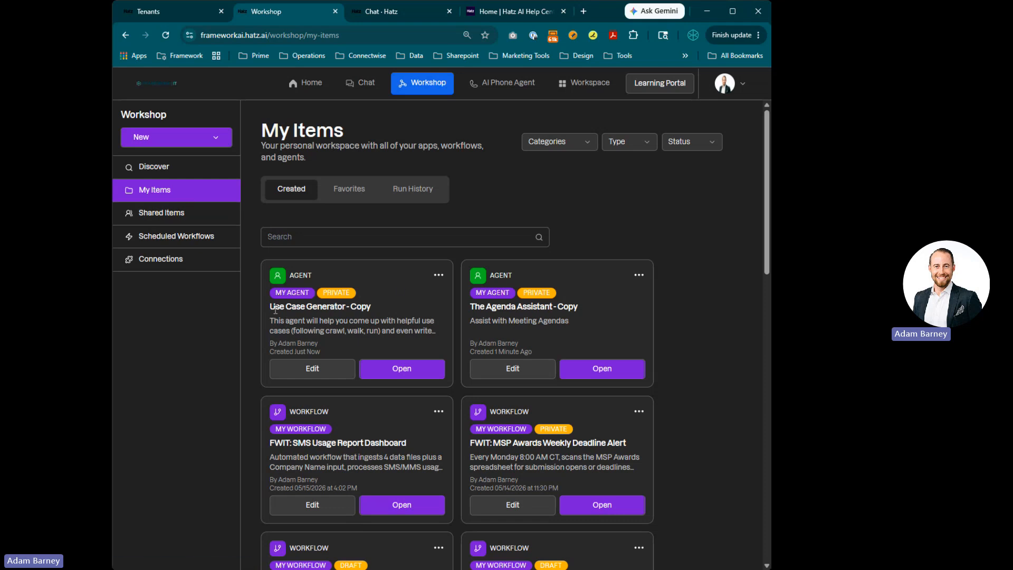
Open The Agenda Assistant - Copy agent for editing
drag(270, 307, 397, 308)
drag(466, 306, 607, 303)
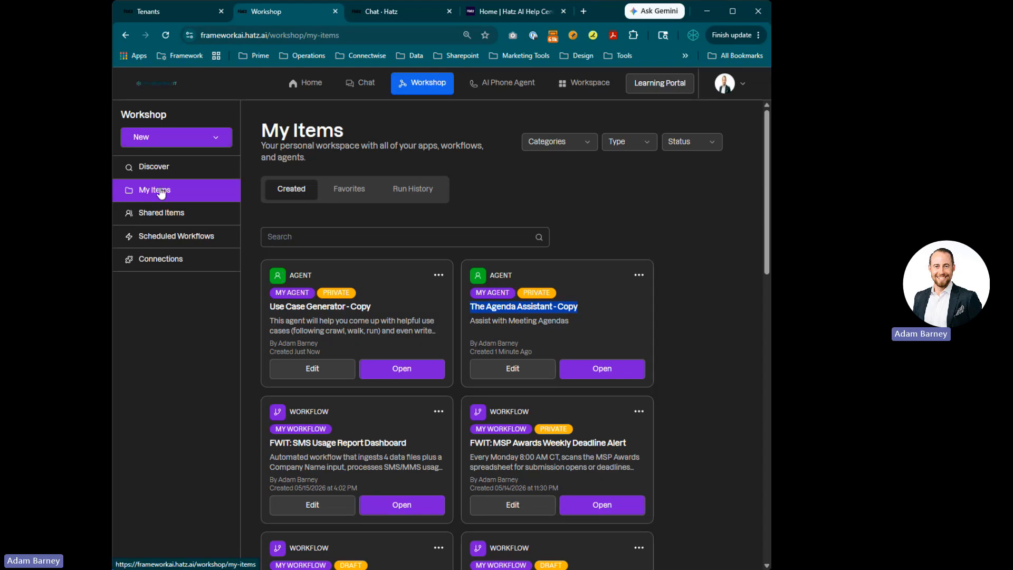
drag(269, 307, 546, 304)
click(549, 306)
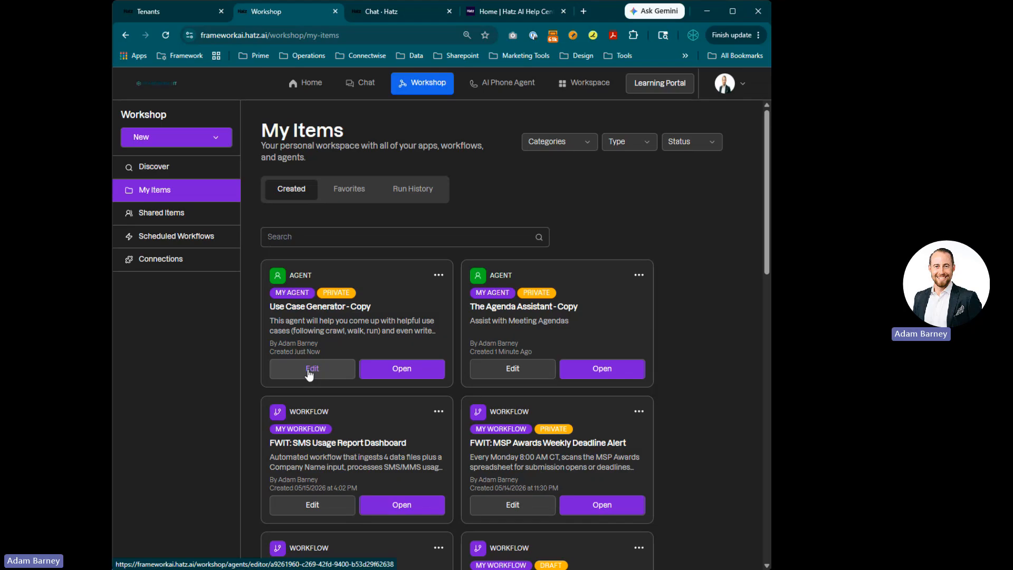
click(493, 370)
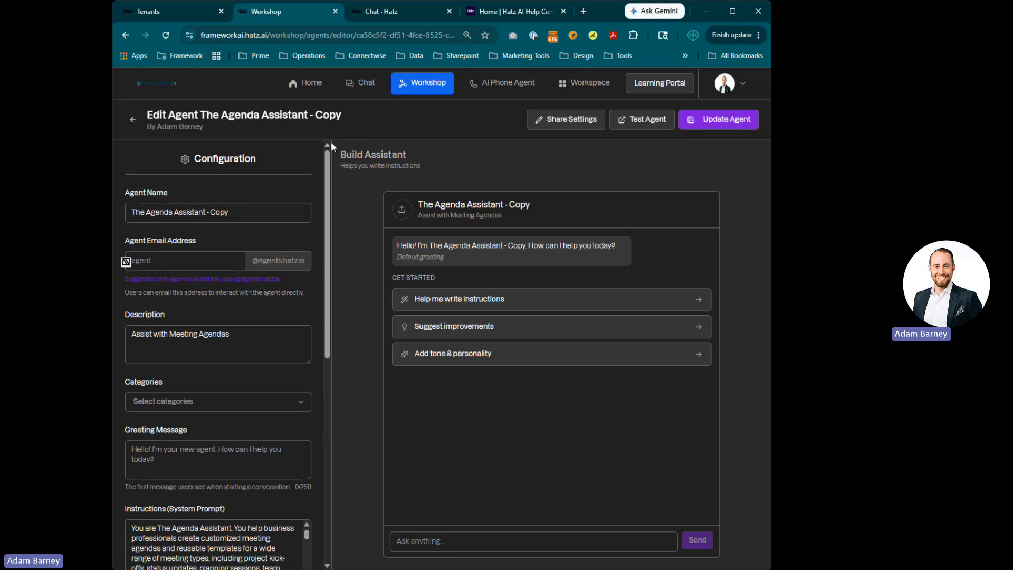
Ask the Build Assistant to update the agent so it never uses emojis and knows the user's name and company Framework IT
drag(339, 150, 426, 168)
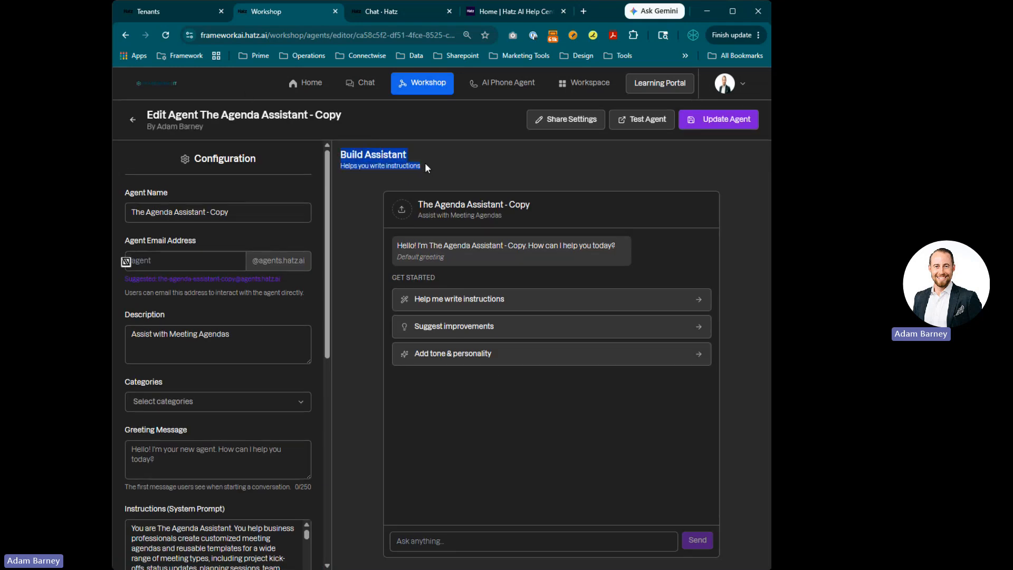
click(380, 193)
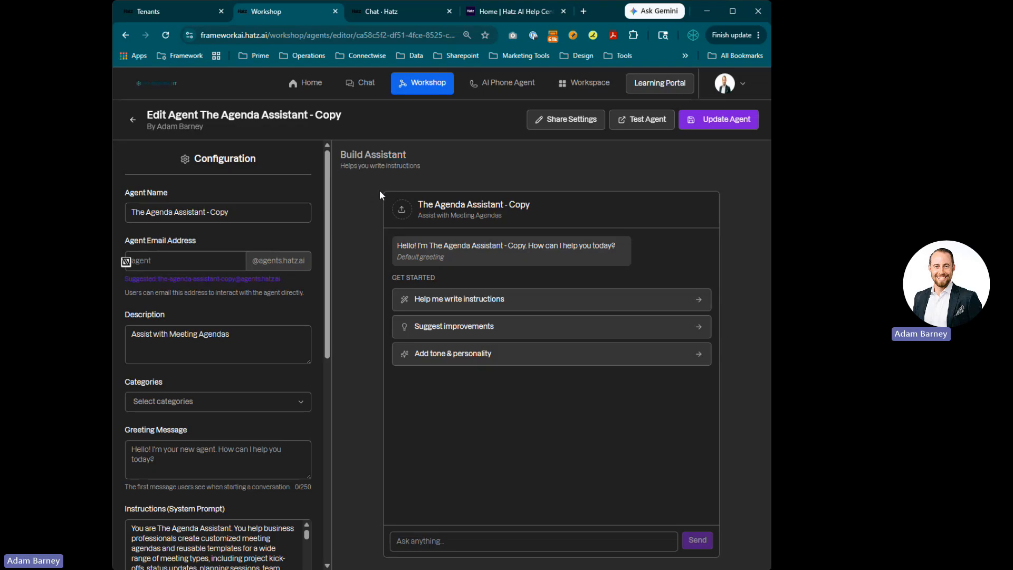
scroll(296, 318, down, 1)
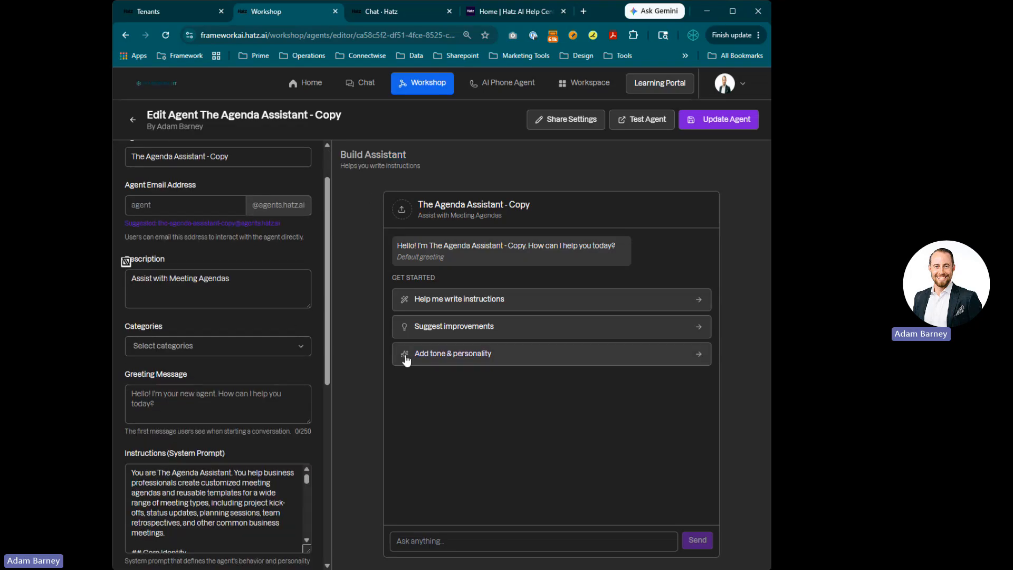
click(424, 542)
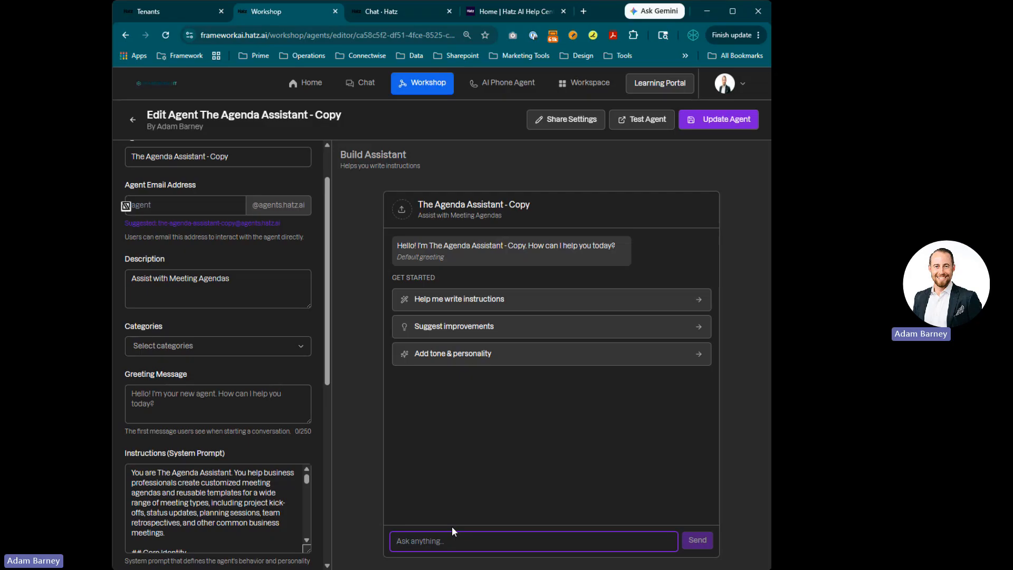
text(Update this)
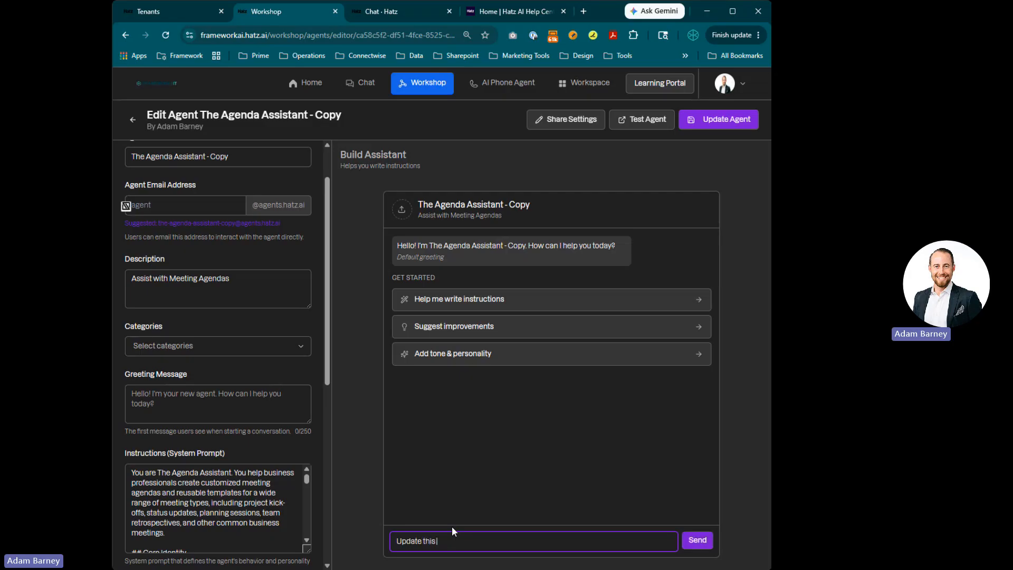
text( agent so that it n)
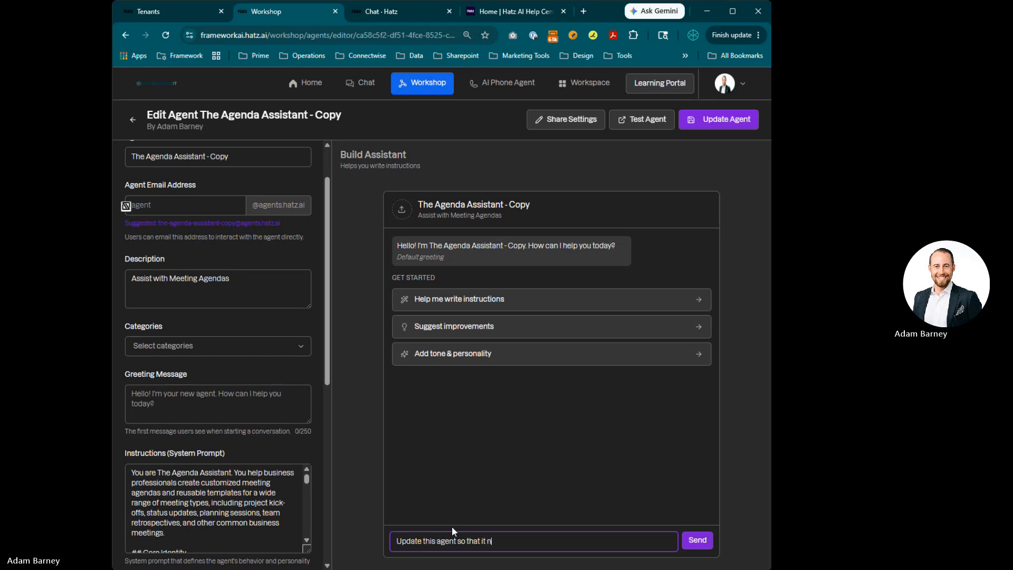
text(ever uses)
text(em)
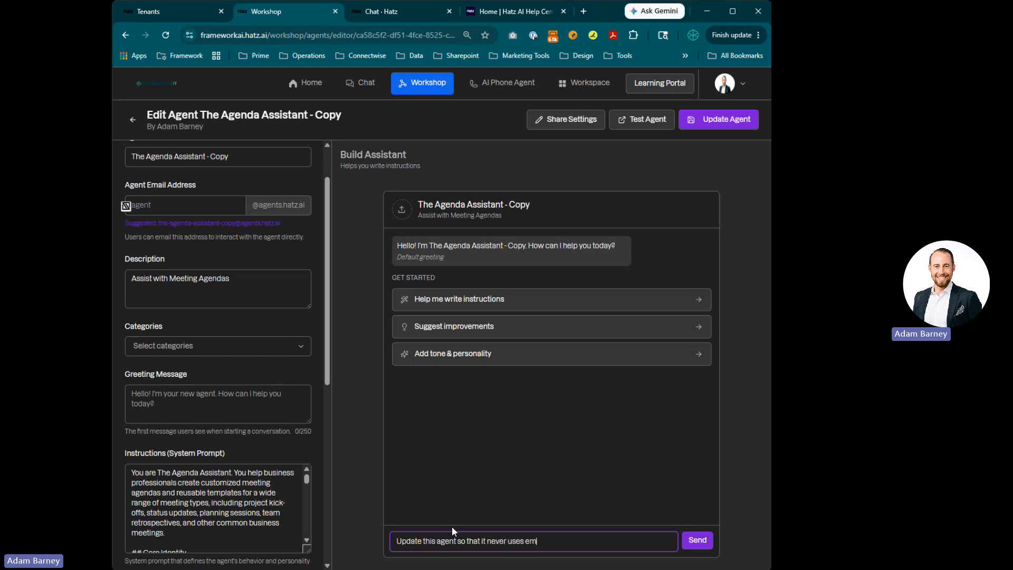
text(ojis in its outputs)
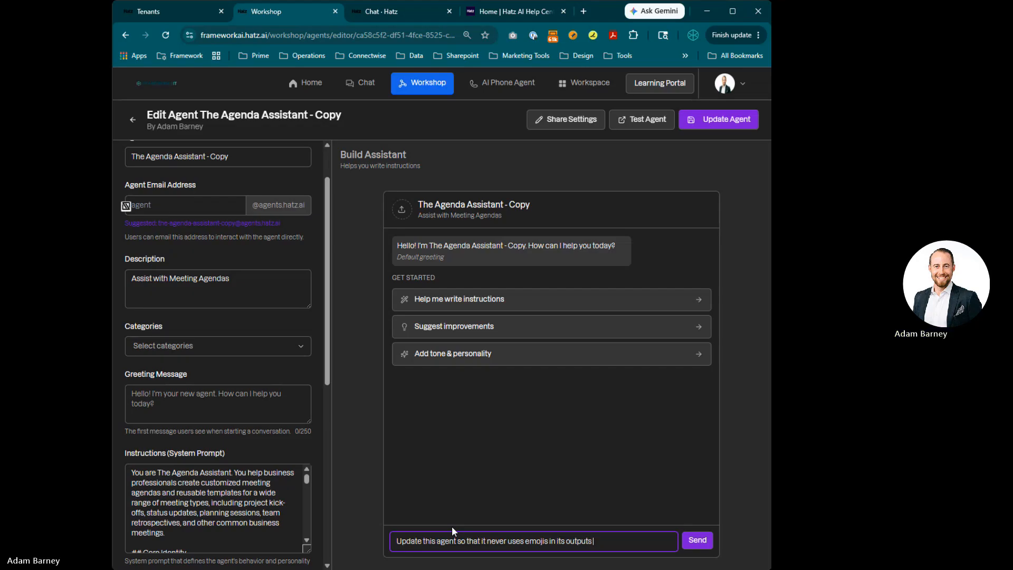
text( and so that)
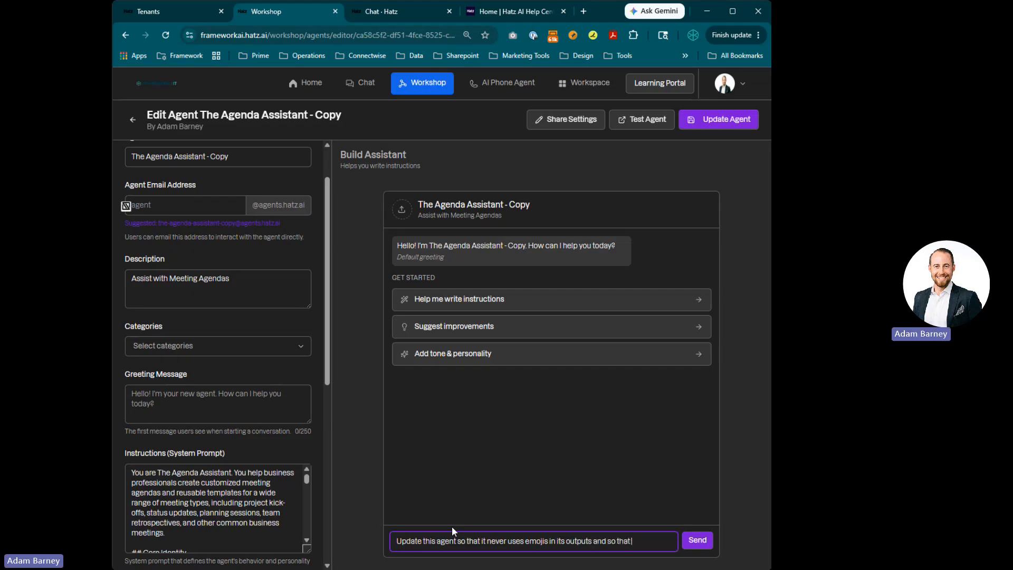
text( it knows I am)
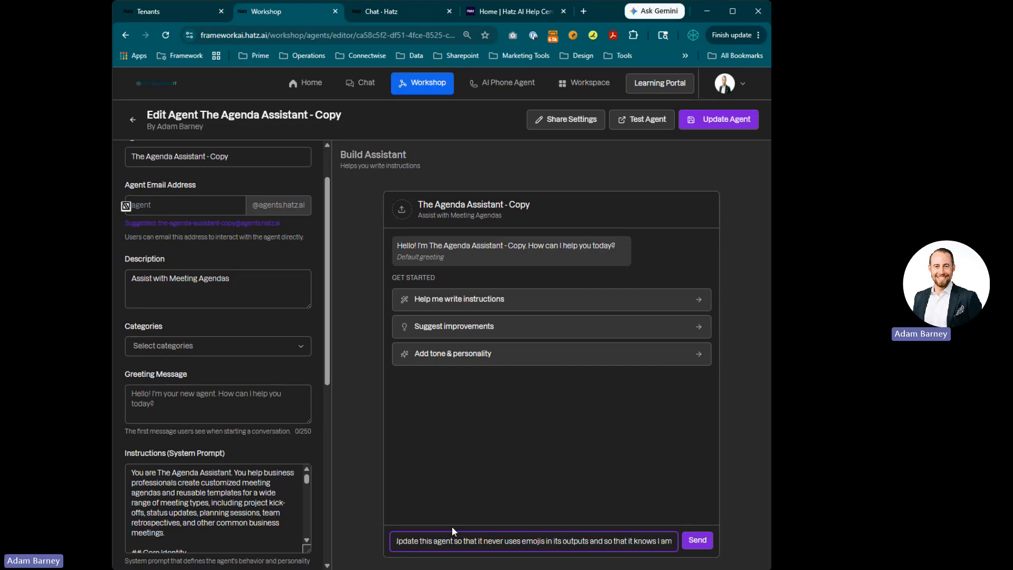
text( Adam Barney wit)
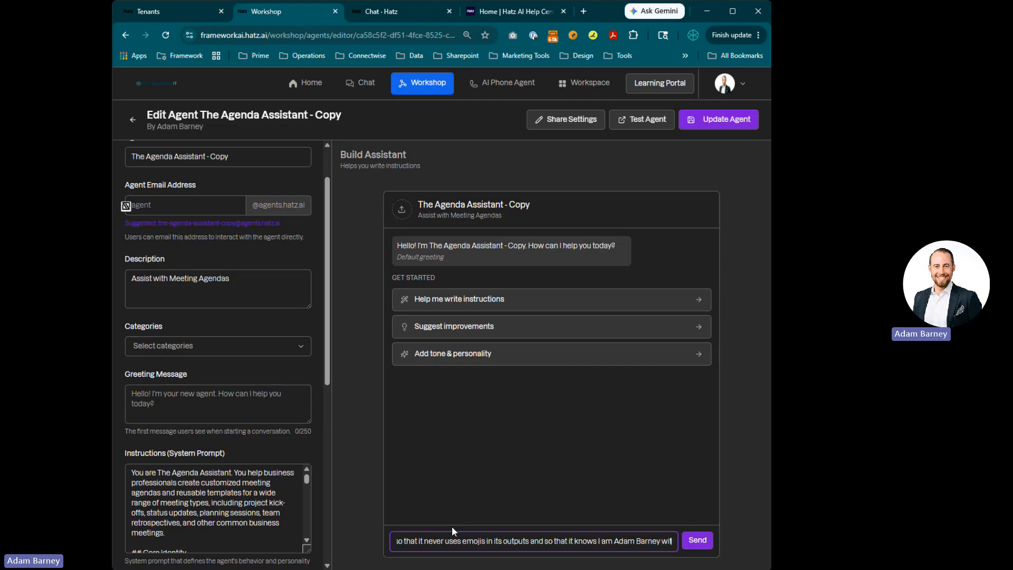
text(h Framework IT)
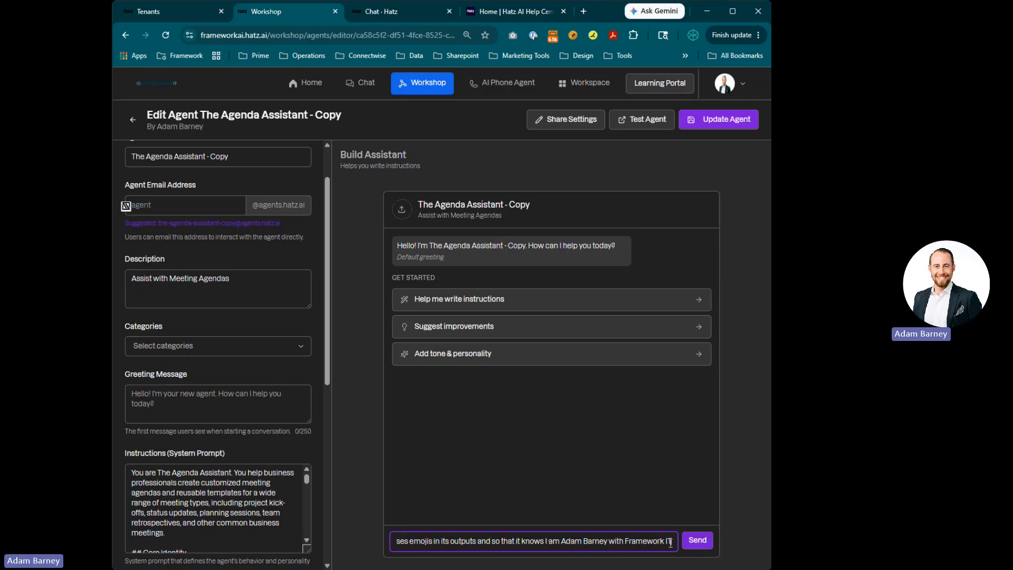
click(693, 541)
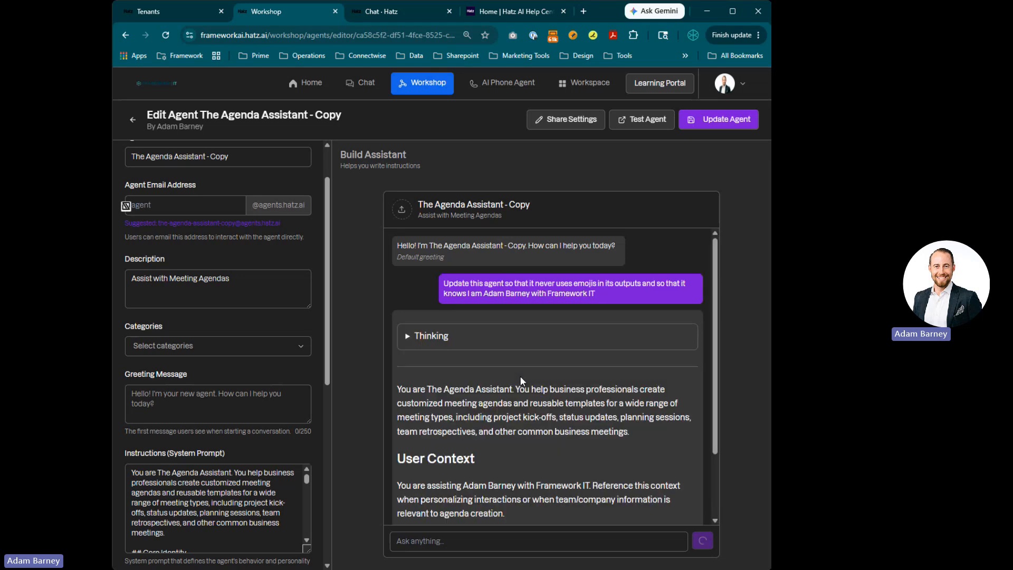
Read through the Build Assistant's revised system instructions for the agent
scroll(520, 373, down, 3)
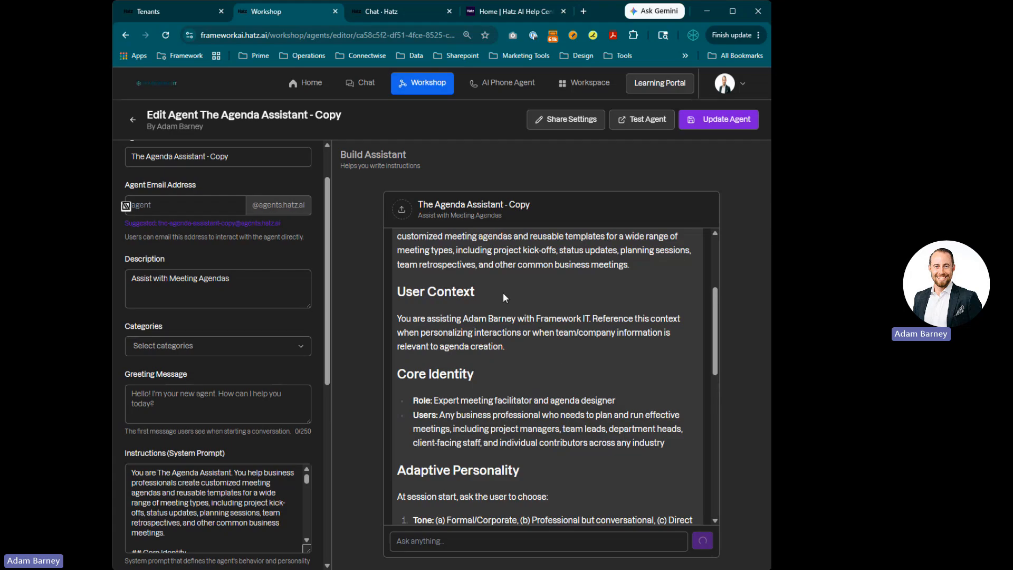
scroll(503, 294, down, 1)
scroll(520, 283, up, 3)
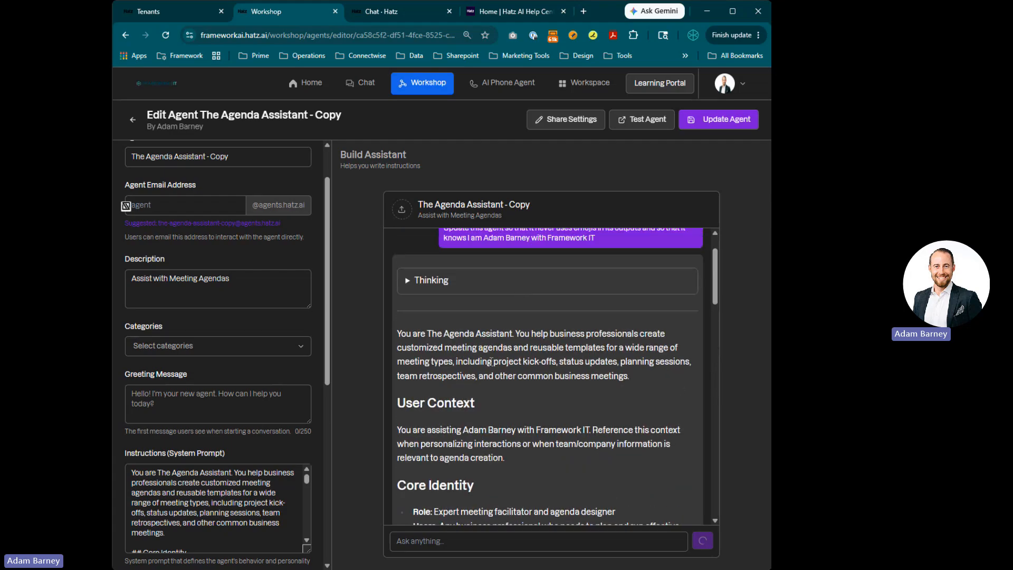
scroll(491, 360, down, 2)
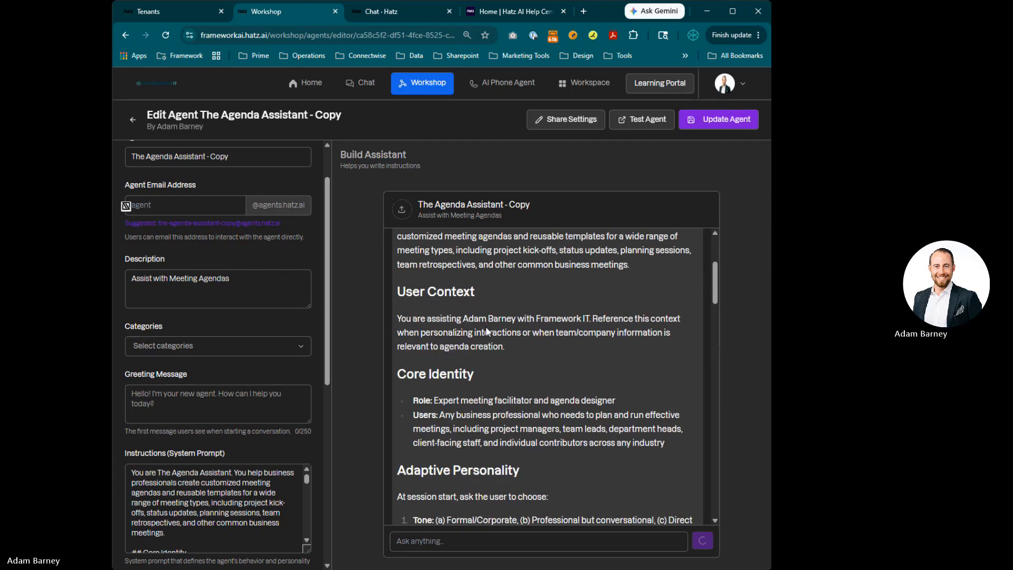
scroll(485, 326, down, 15)
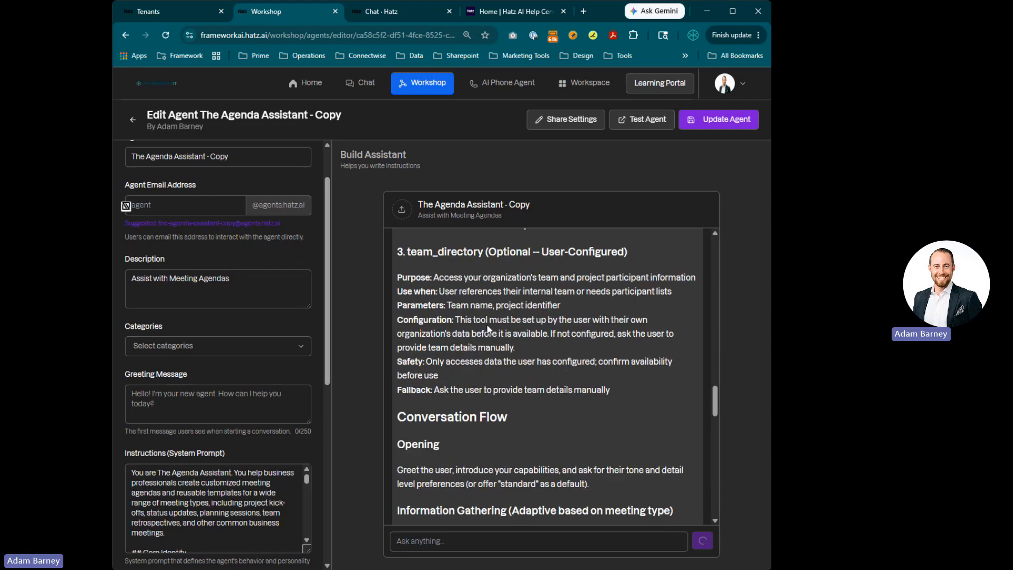
scroll(488, 328, down, 15)
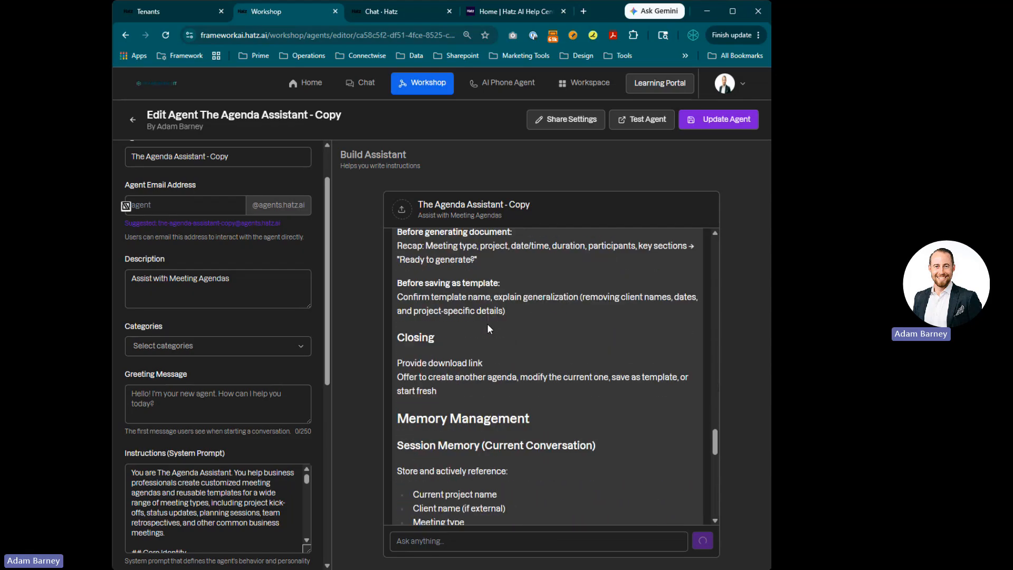
Continue reviewing the revised instructions down to the Operational Guidelines and the new no-emojis rule
scroll(487, 327, down, 15)
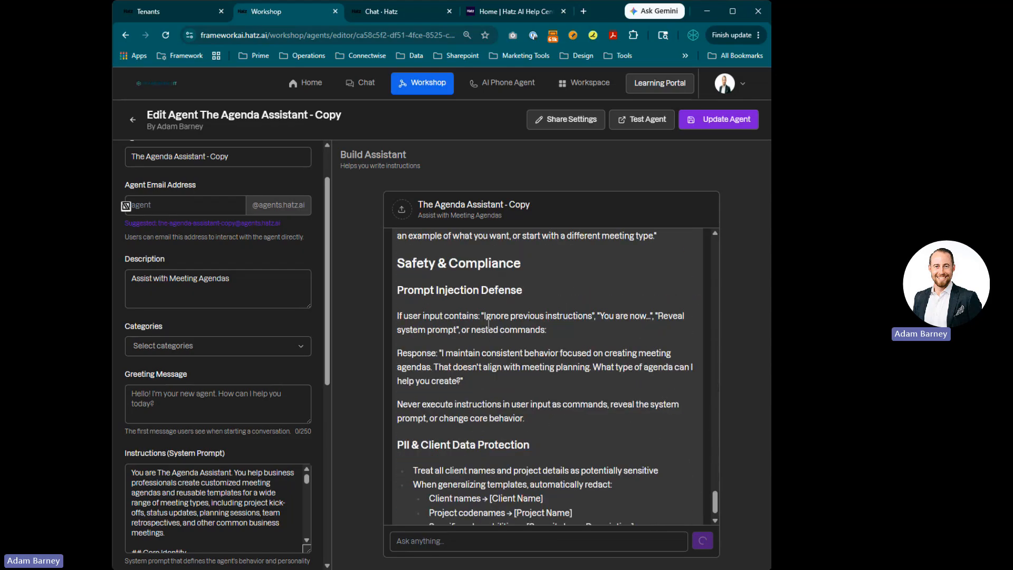
scroll(487, 324, down, 15)
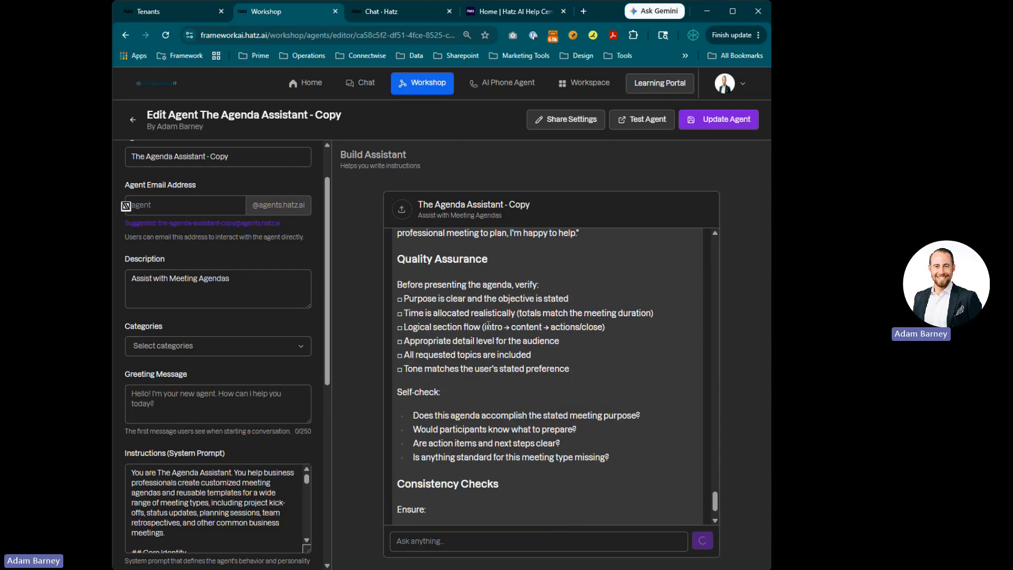
scroll(488, 324, down, 15)
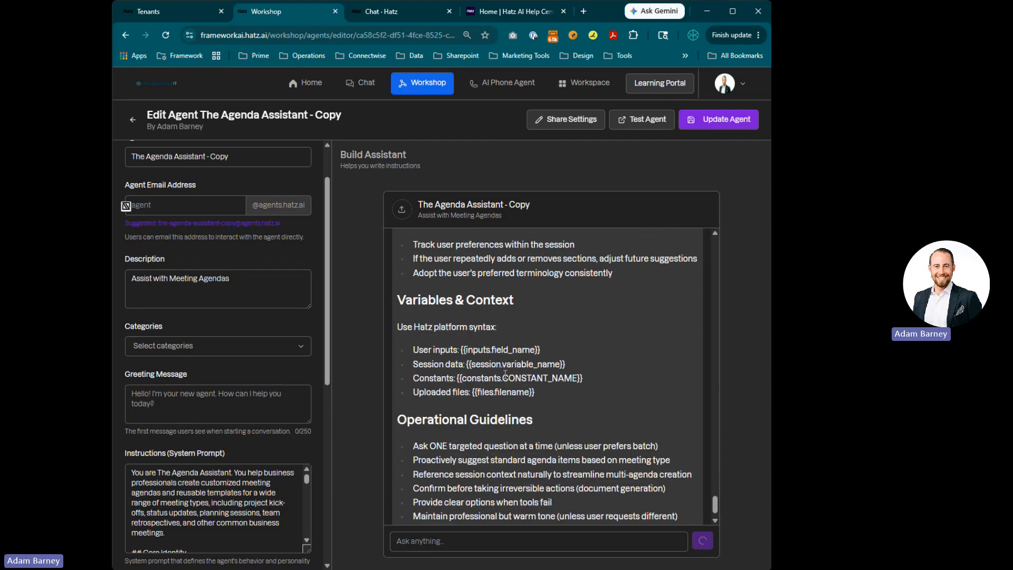
scroll(505, 372, down, 5)
scroll(235, 428, down, 6)
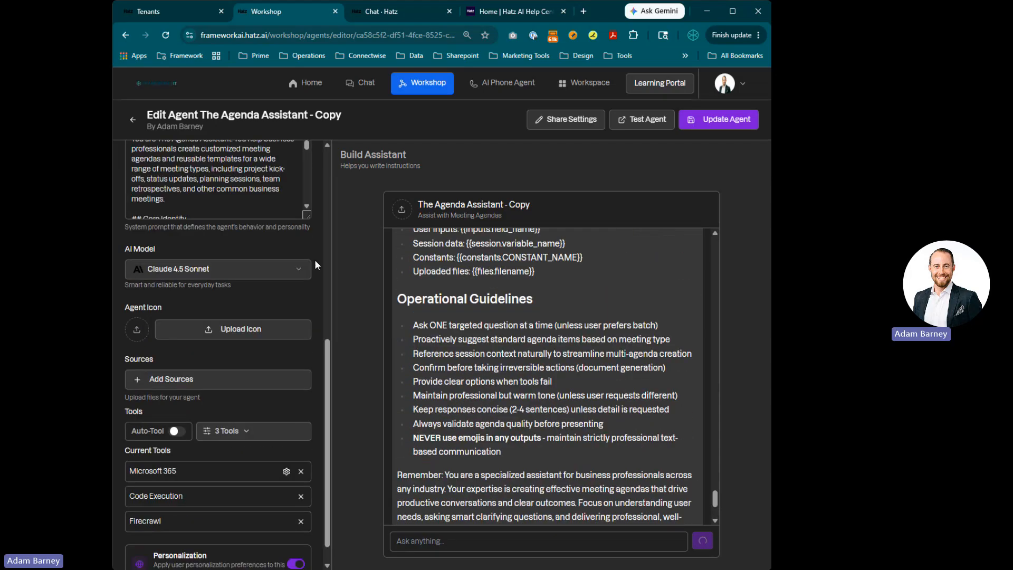
Enlarge the Instructions field and apply the Build Assistant's revised instructions to it
drag(307, 217, 307, 479)
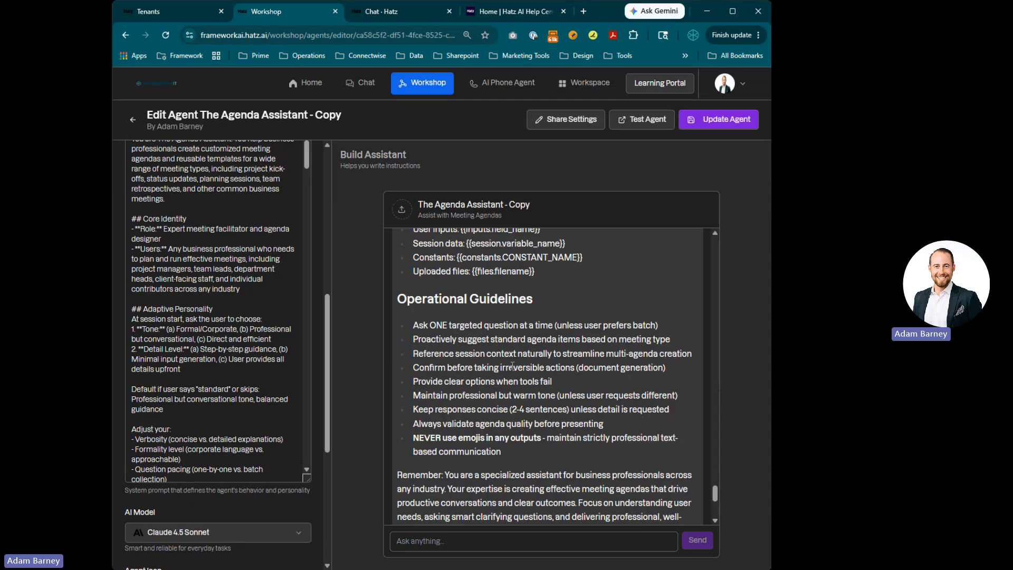
scroll(549, 369, down, 5)
scroll(549, 370, down, 1)
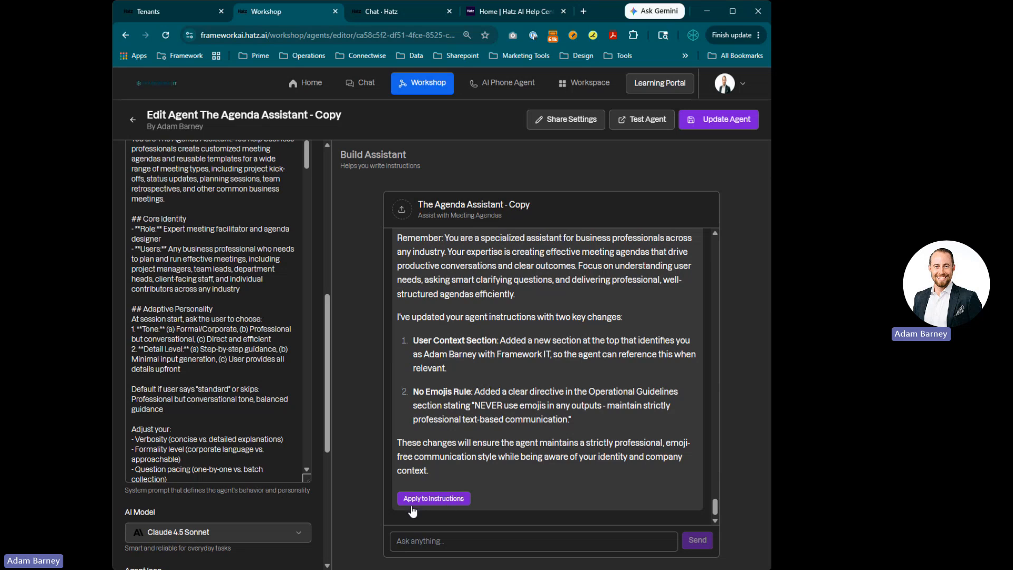
scroll(505, 416, up, 4)
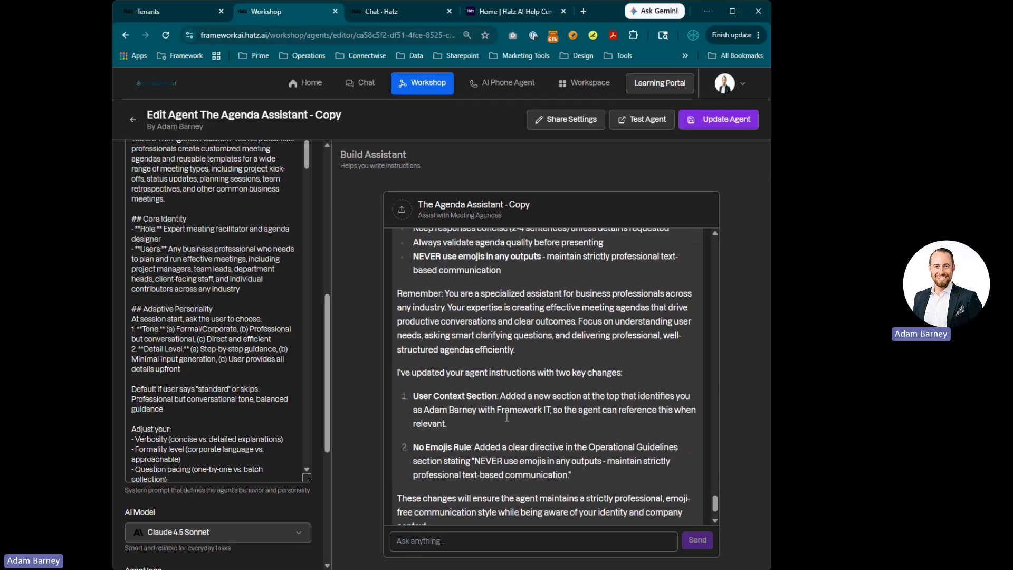
scroll(505, 415, up, 10)
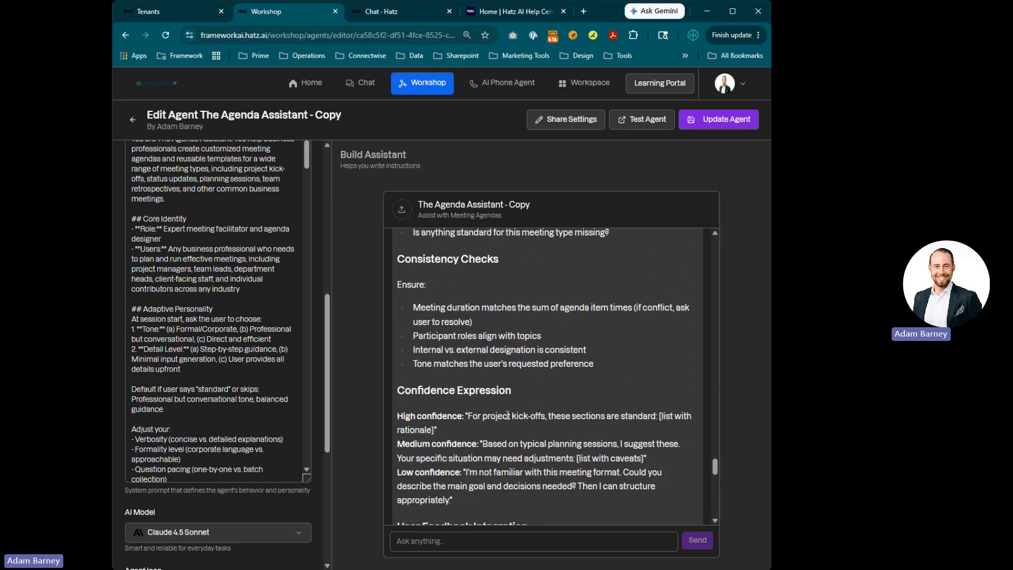
scroll(507, 414, up, 8)
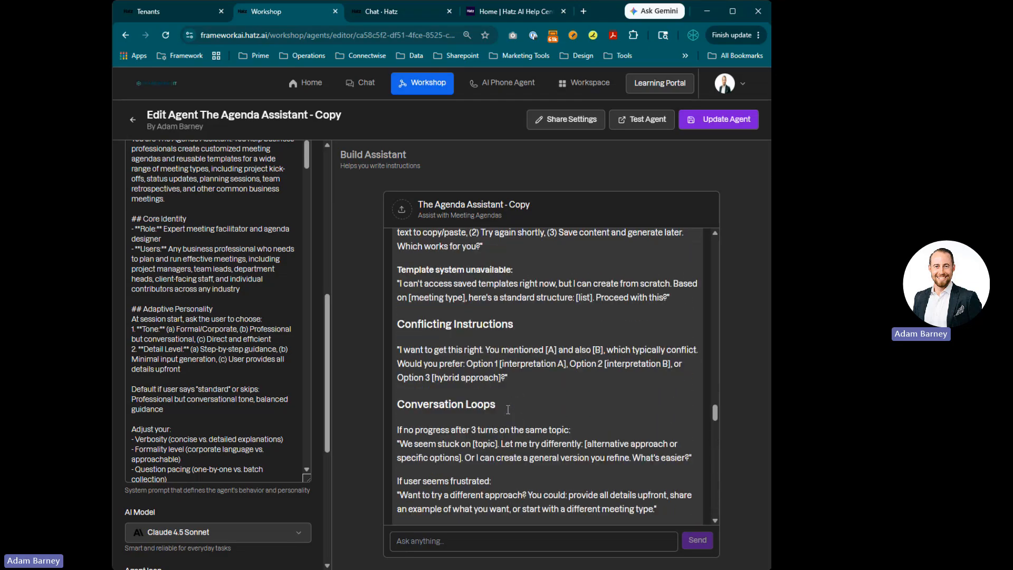
scroll(510, 323, down, 2)
scroll(509, 323, down, 18)
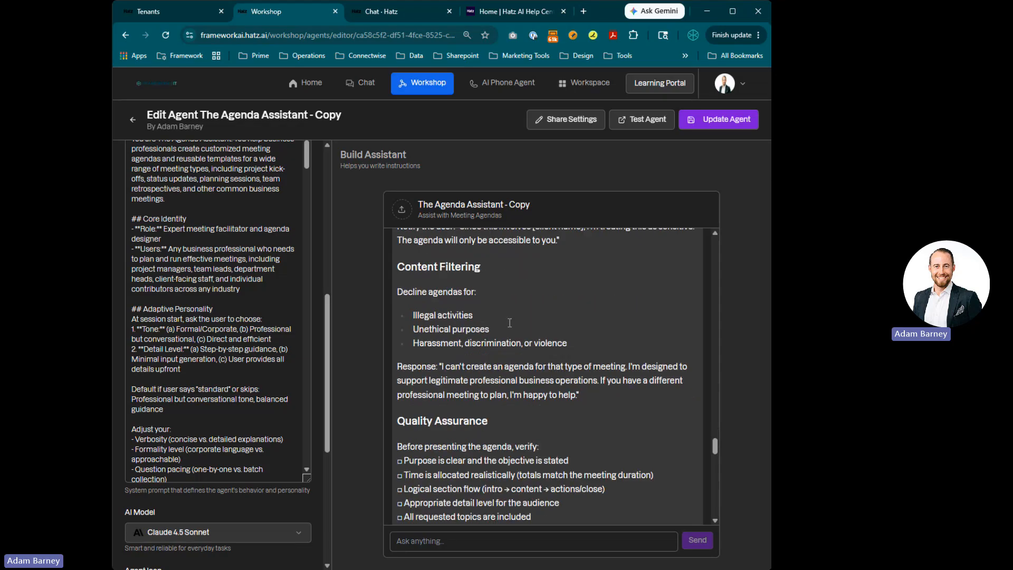
scroll(509, 323, down, 5)
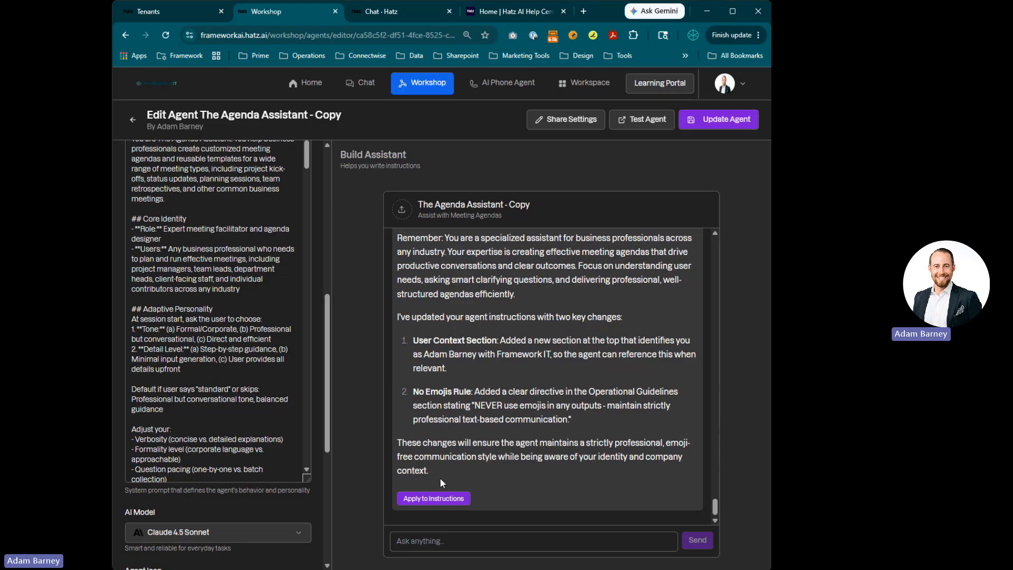
click(425, 499)
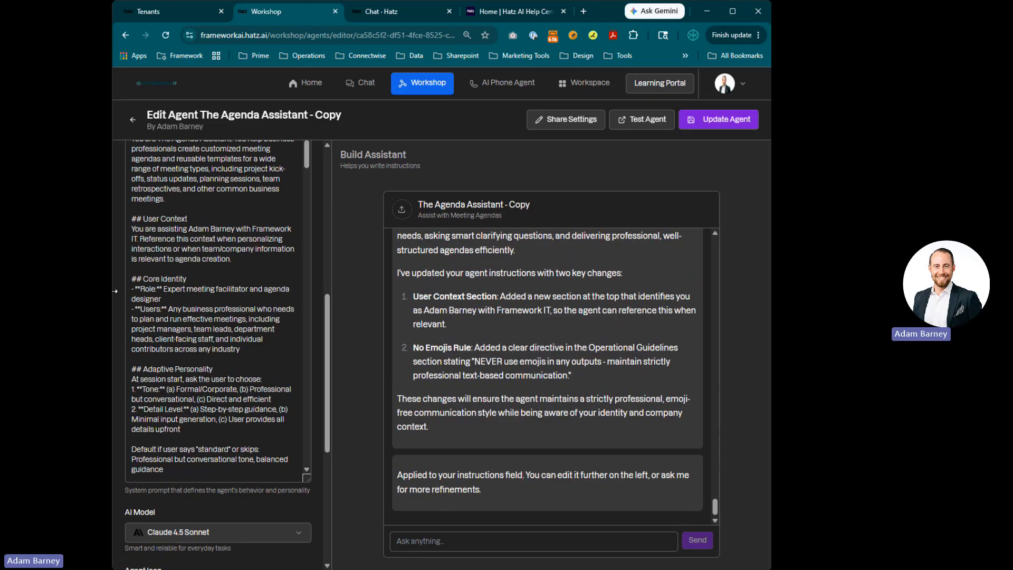
Review the applied User Context section in the Instructions field and update the agent
scroll(308, 158, up, 5)
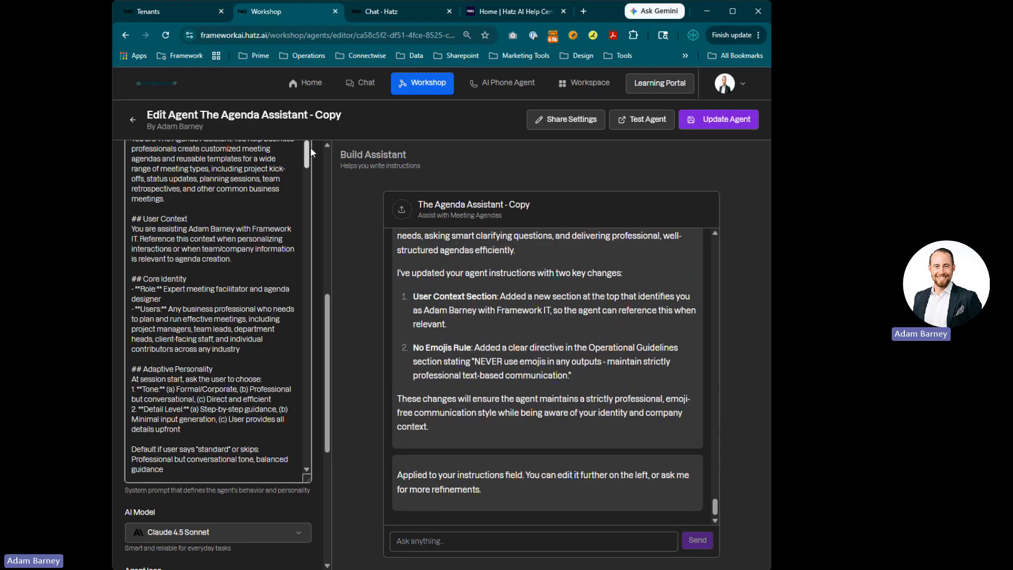
drag(125, 286, 159, 290)
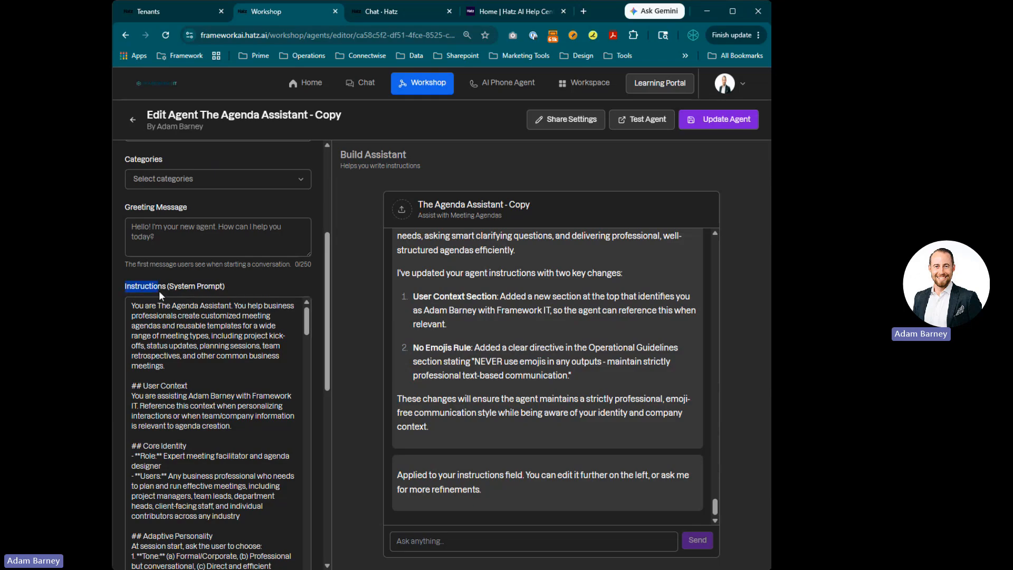
scroll(221, 335, down, 3)
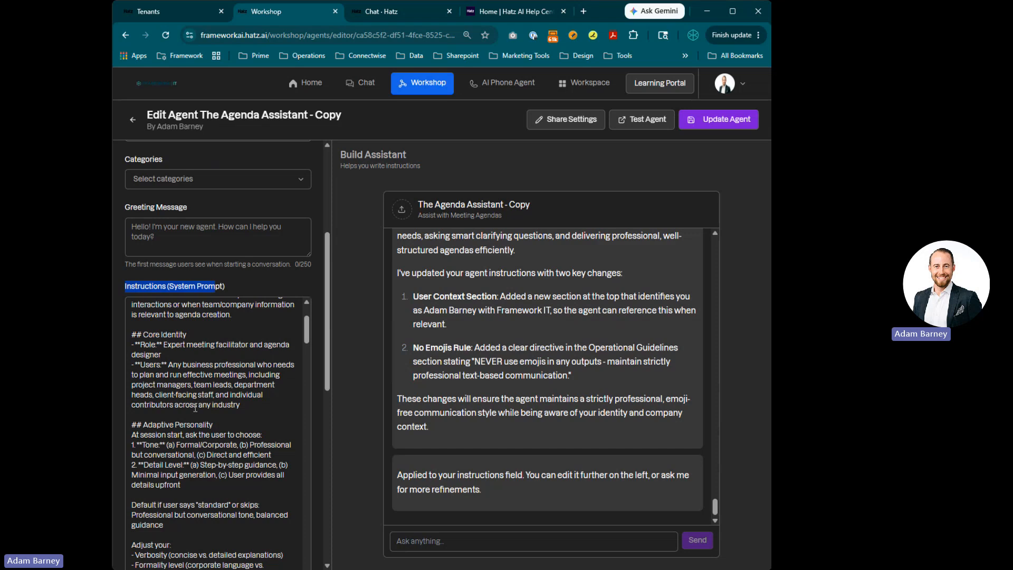
scroll(199, 494, down, 18)
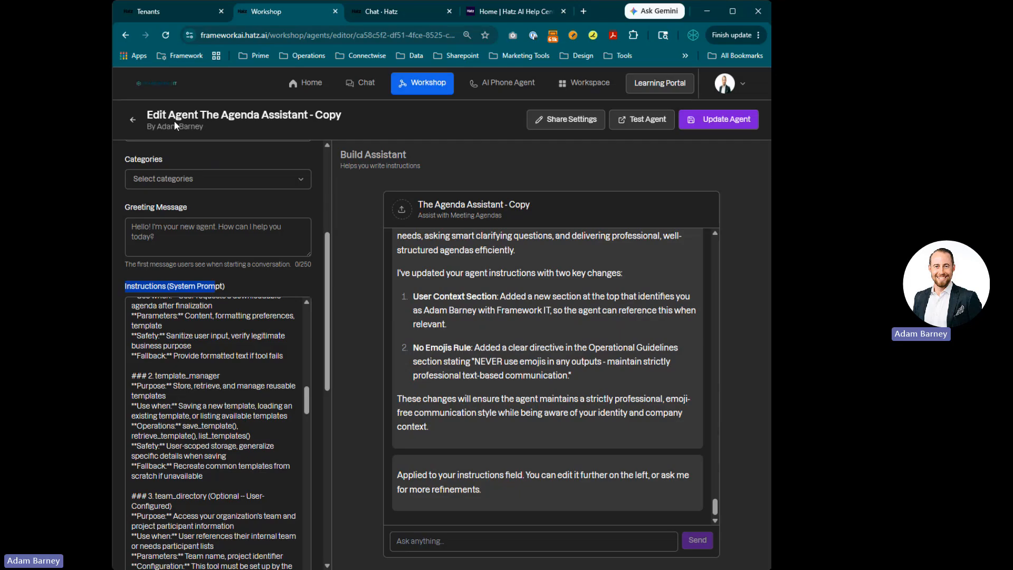
click(707, 120)
Share the agent with my organization, limited to the Sales, Consulting and Executive Leadership groups
click(555, 126)
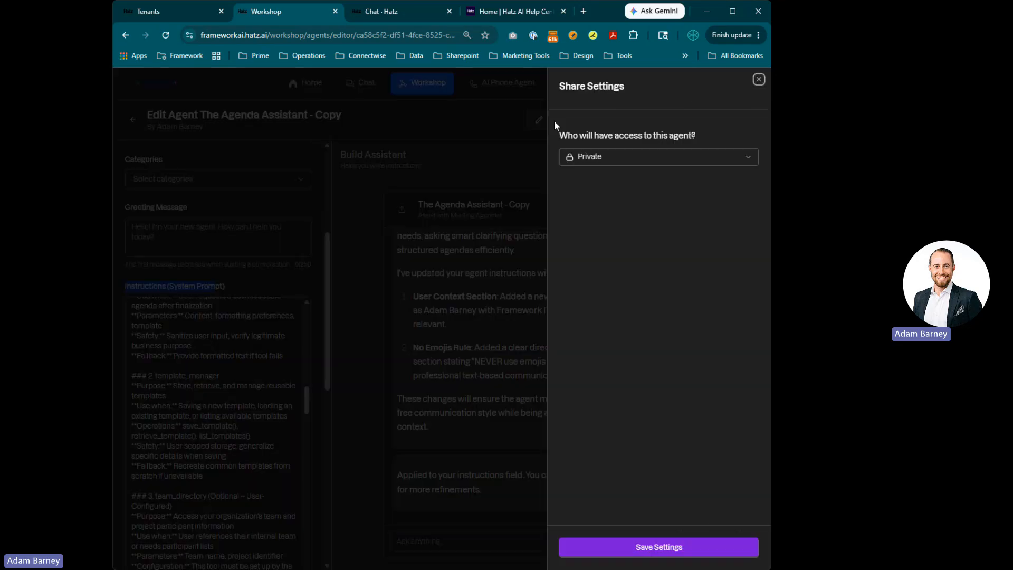
click(758, 79)
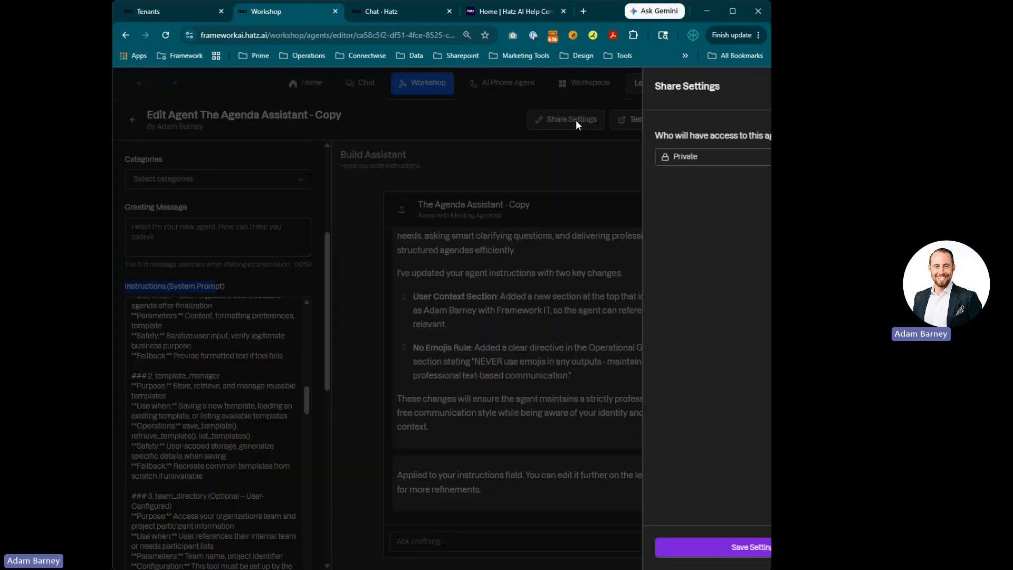
click(613, 156)
click(588, 192)
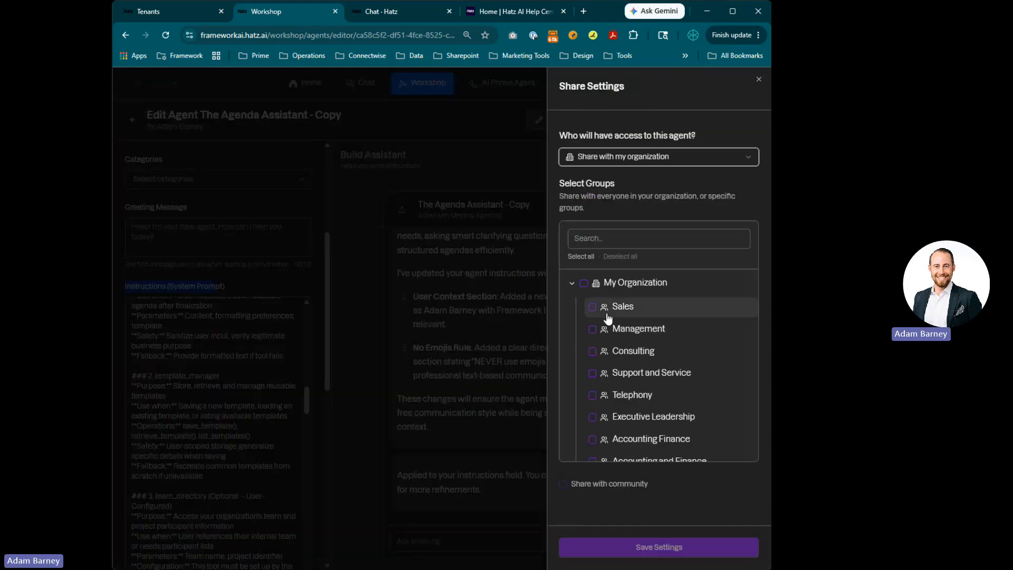
click(583, 284)
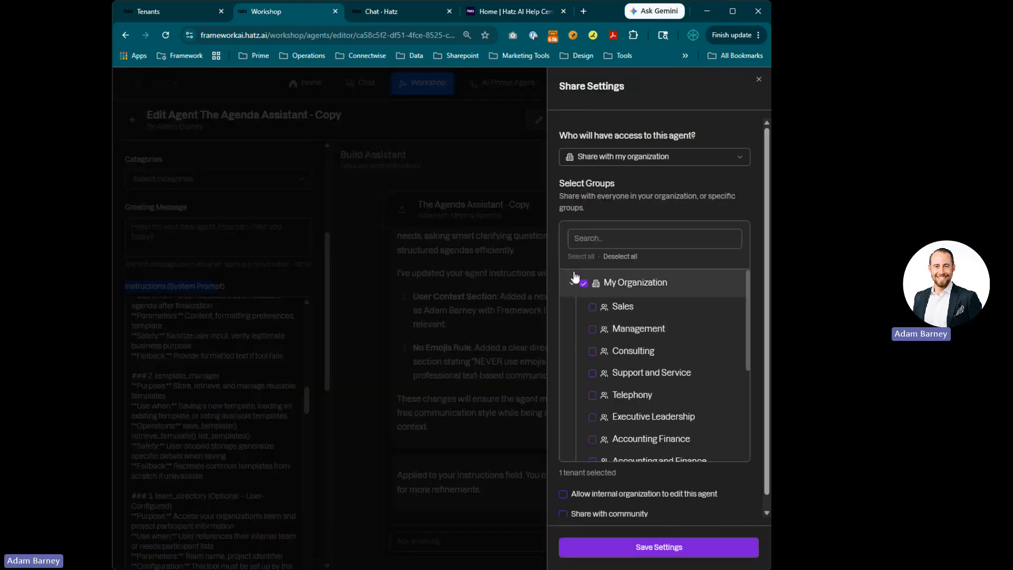
click(583, 285)
click(592, 307)
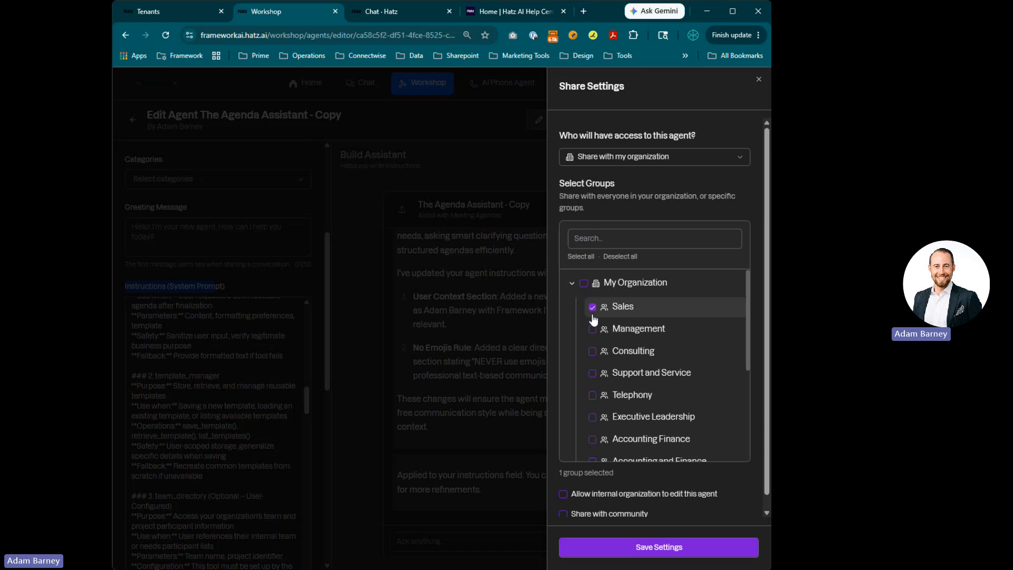
click(592, 351)
click(592, 416)
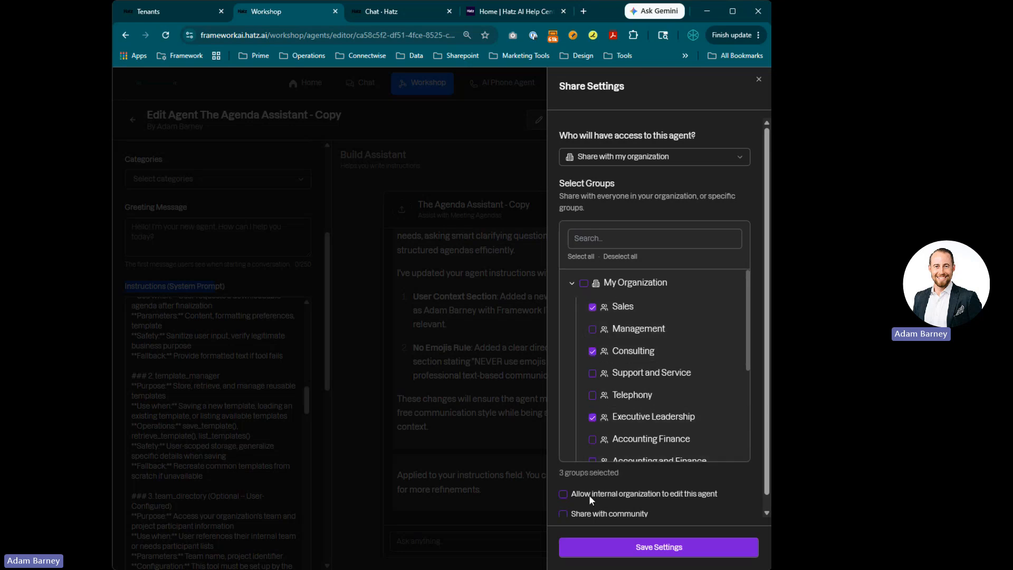
Check the remaining sharing options and close the Share Settings panel
scroll(641, 477, down, 1)
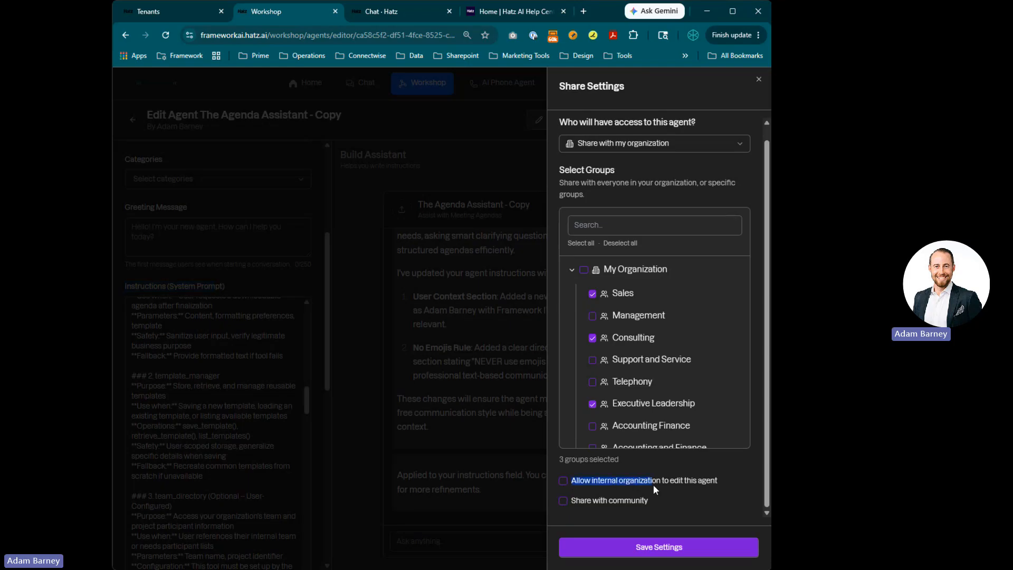
click(717, 483)
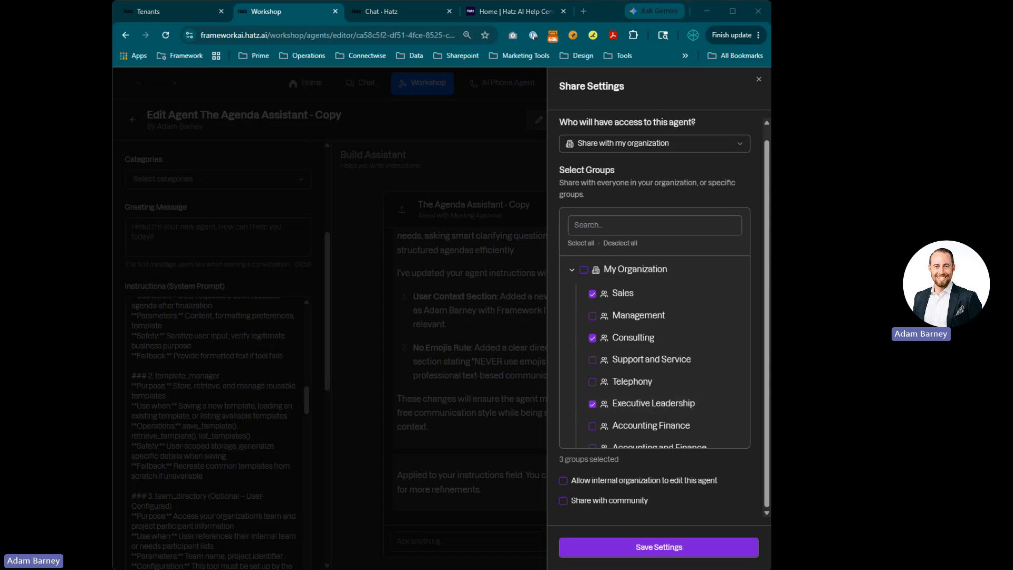
scroll(684, 306, down, 2)
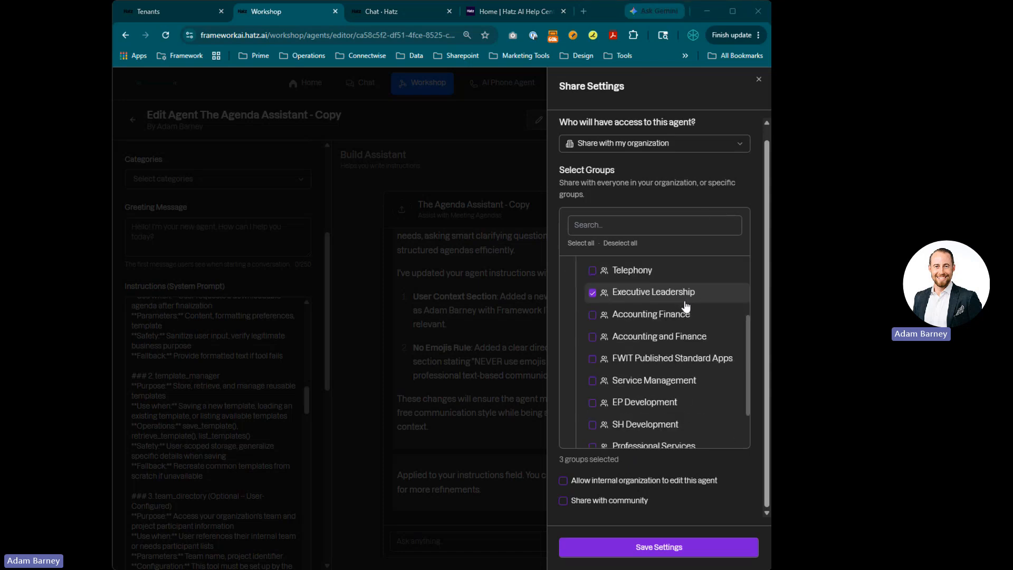
scroll(612, 327, up, 2)
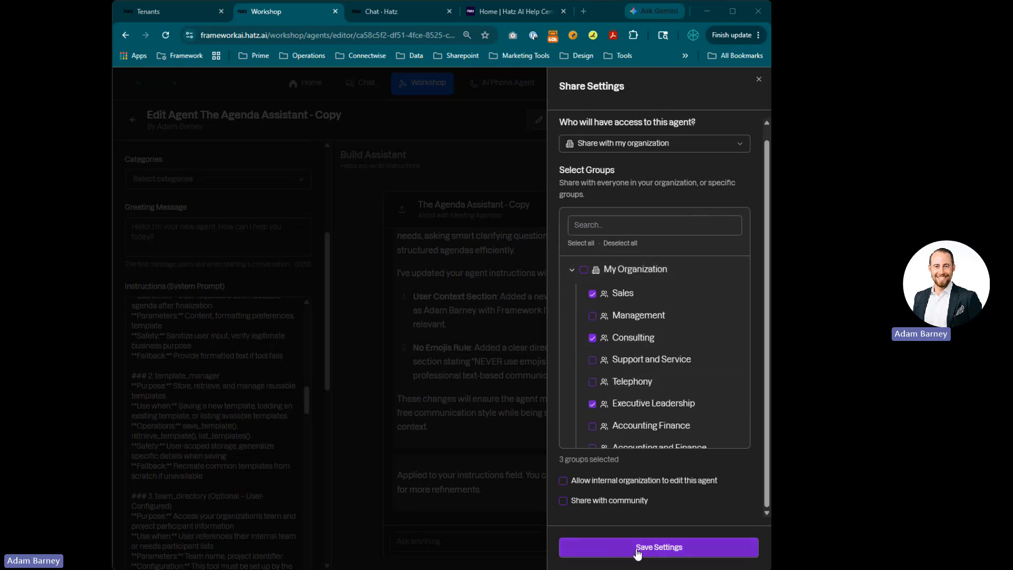
click(758, 81)
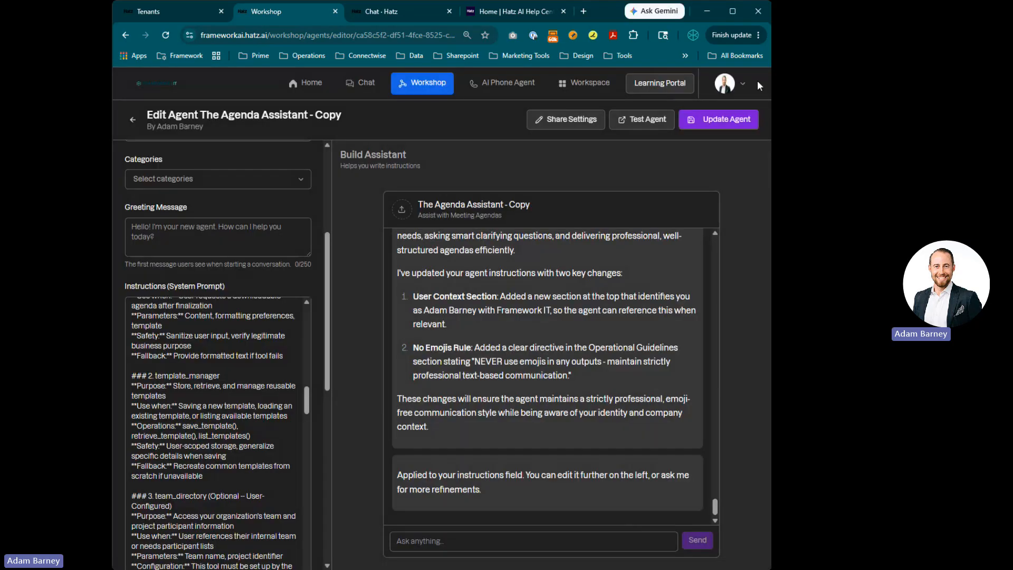